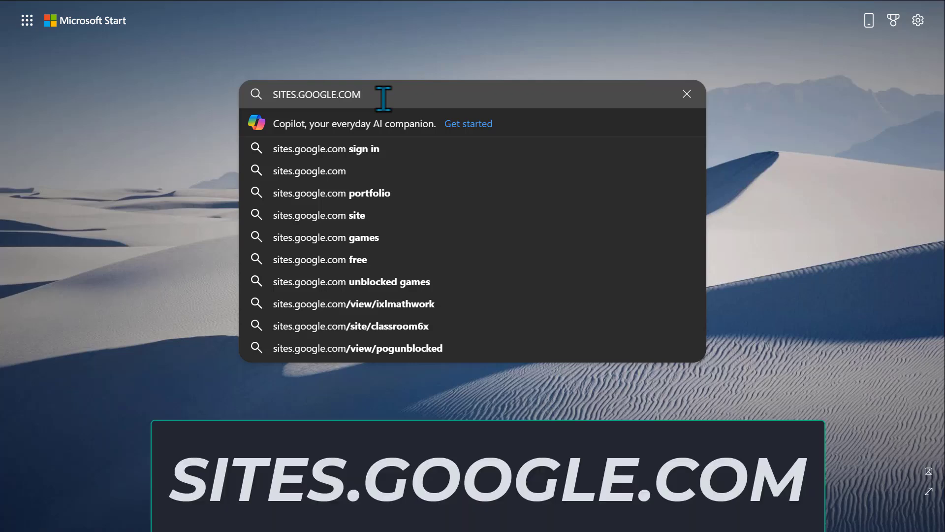
Step: Search for sites.google.com and go to the Google Sites sign-in page
key(Return)
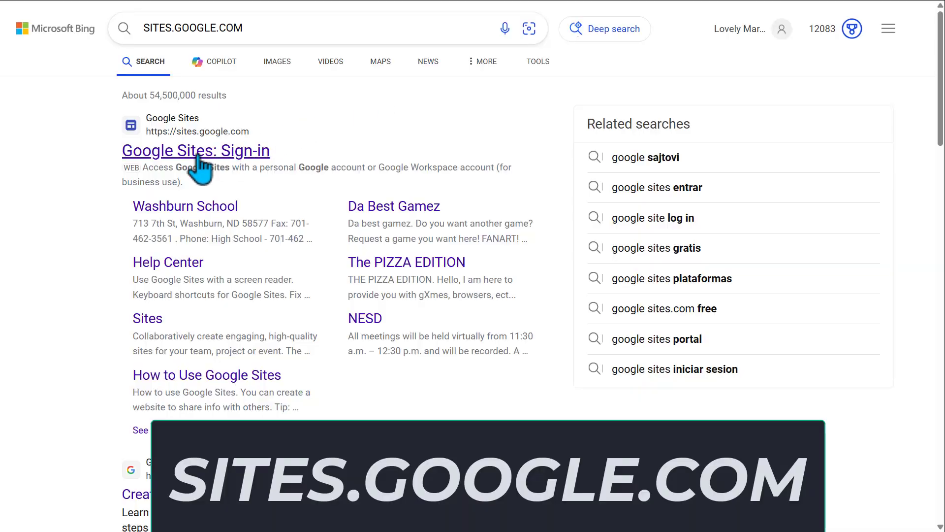
click(292, 145)
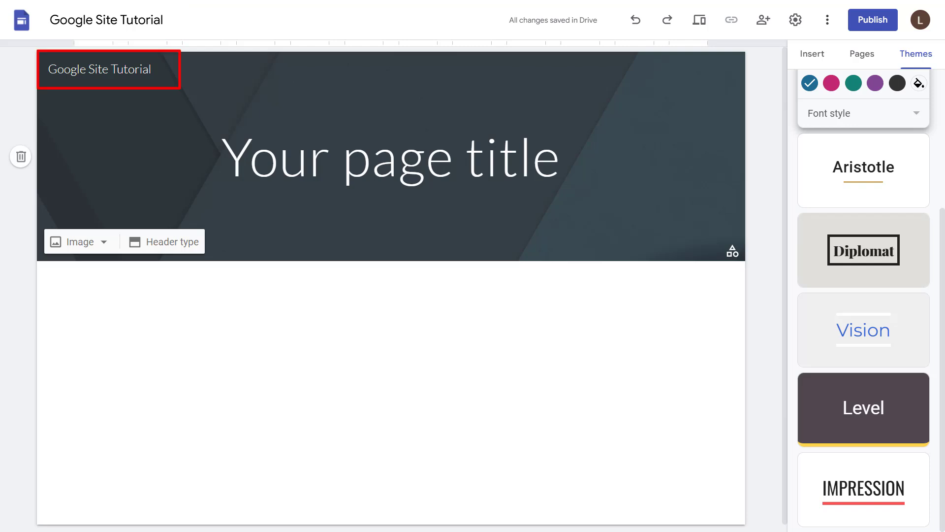
click(95, 69)
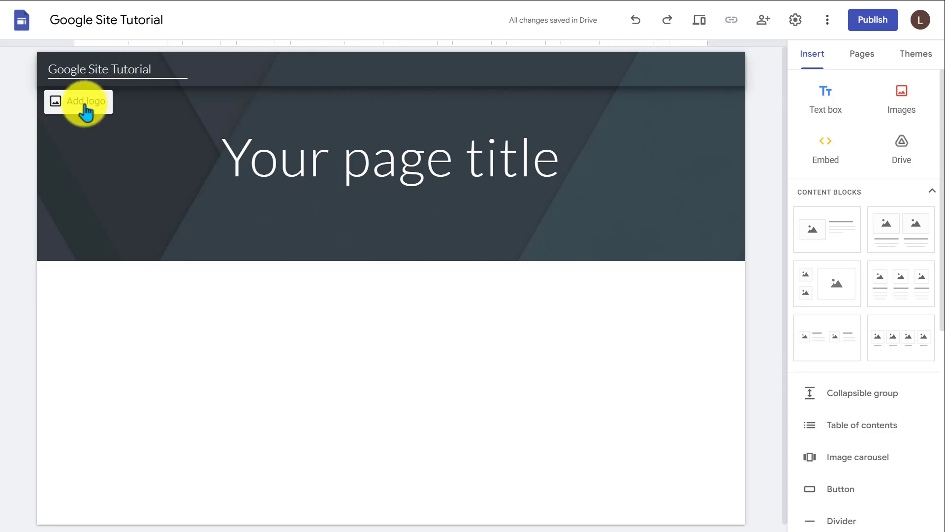
click(84, 109)
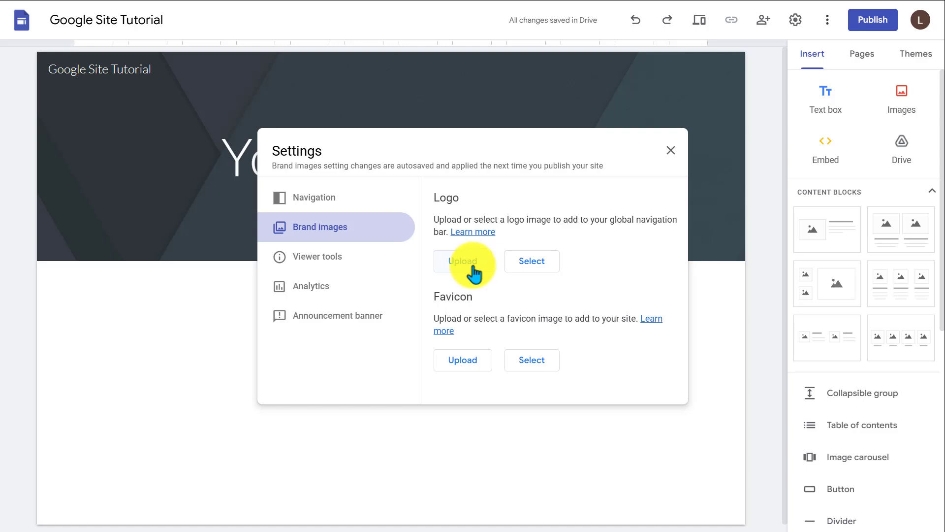
click(670, 150)
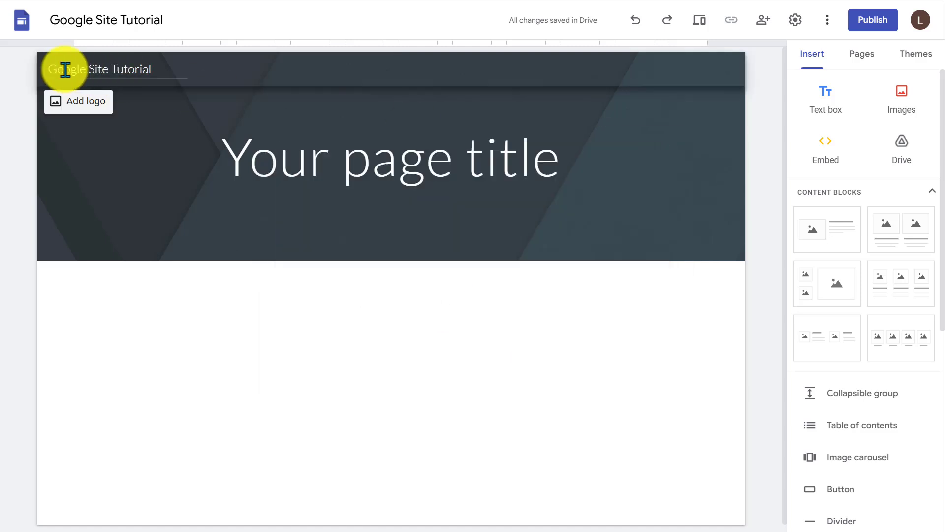
click(124, 69)
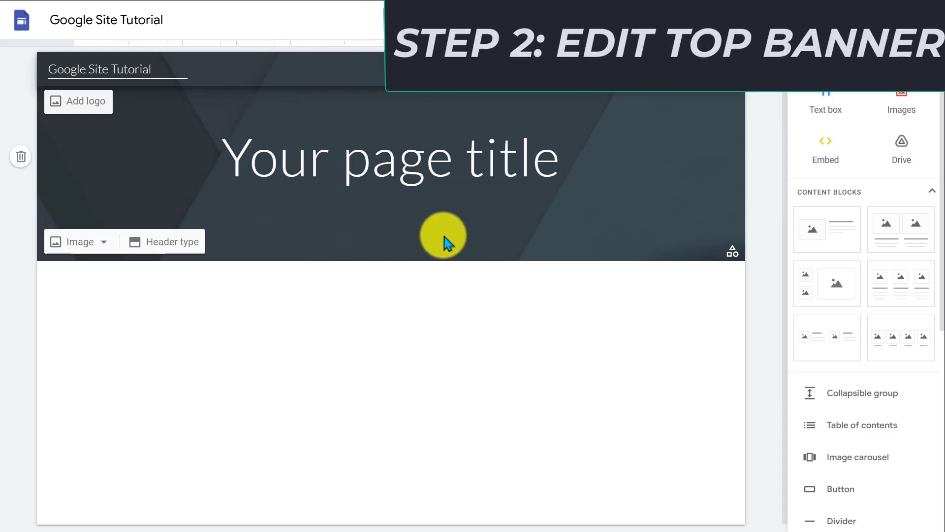
Step: Replace the placeholder page title with 'Welcome'
click(392, 170)
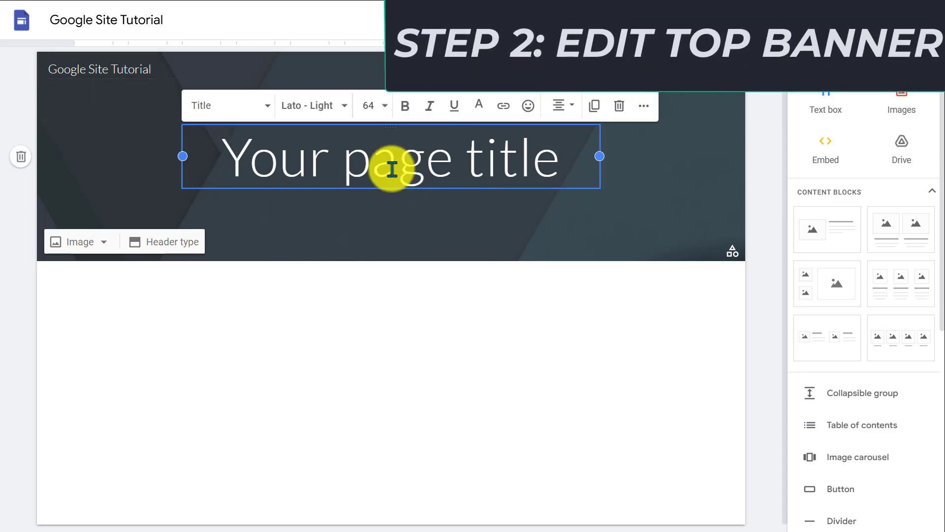
triple_click(392, 170)
text(hj)
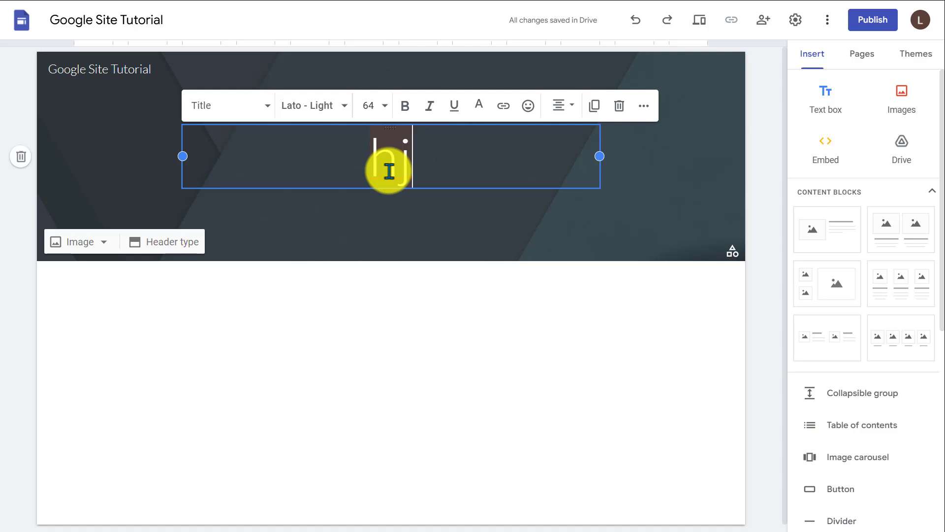
key(BackSpace)
text(Welcome)
Step: Check the Welcome title's font (Lato - Light) and size (64), leaving it unbolded
double_click(432, 169)
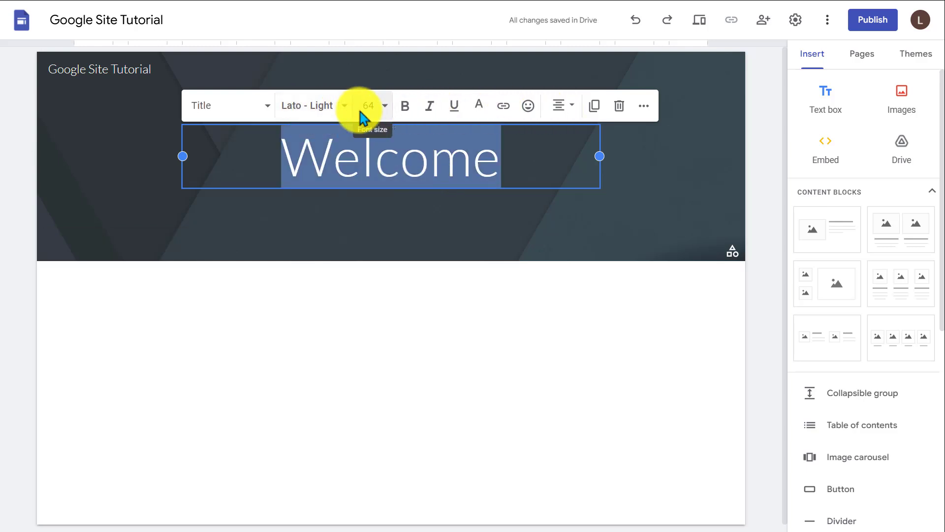
click(337, 107)
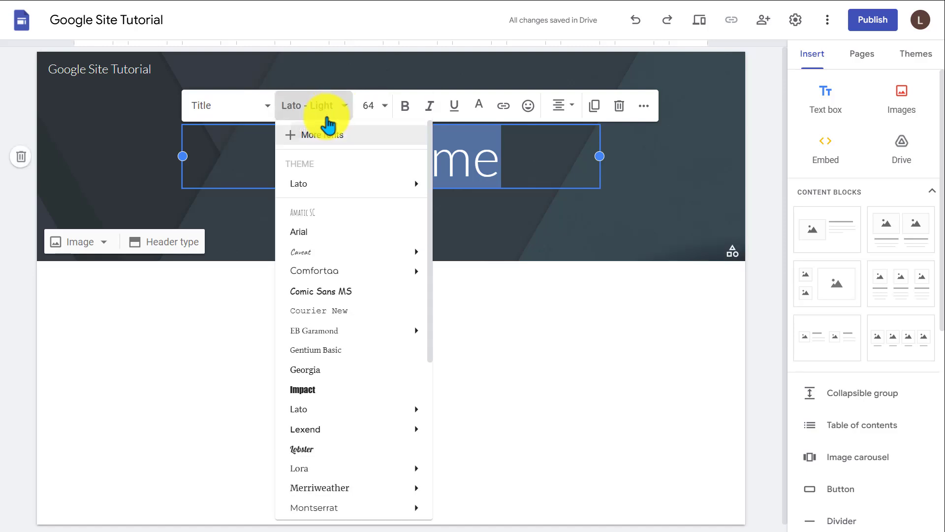
click(387, 114)
click(386, 109)
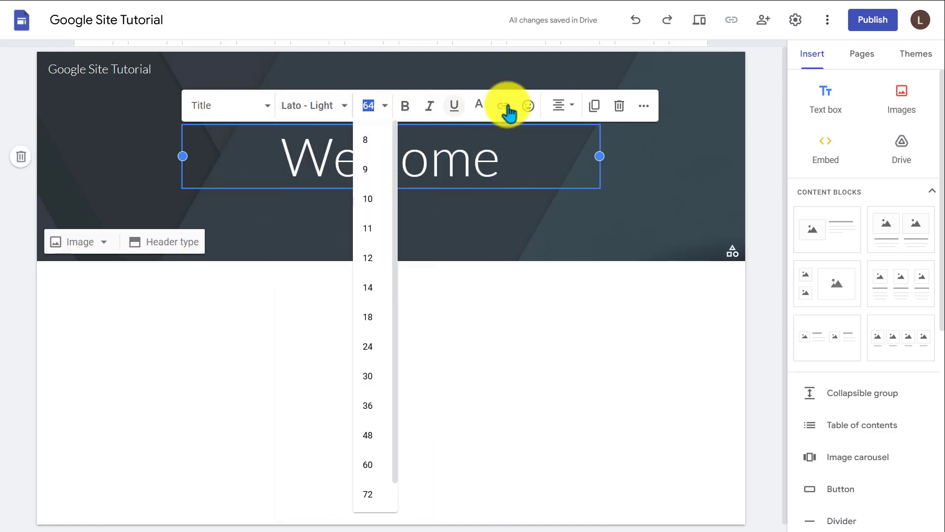
click(413, 120)
click(402, 116)
click(403, 117)
Step: Try the Aristotle, Diplomat, Vision, Level and Impression themes, then settle on Diplomat
click(642, 217)
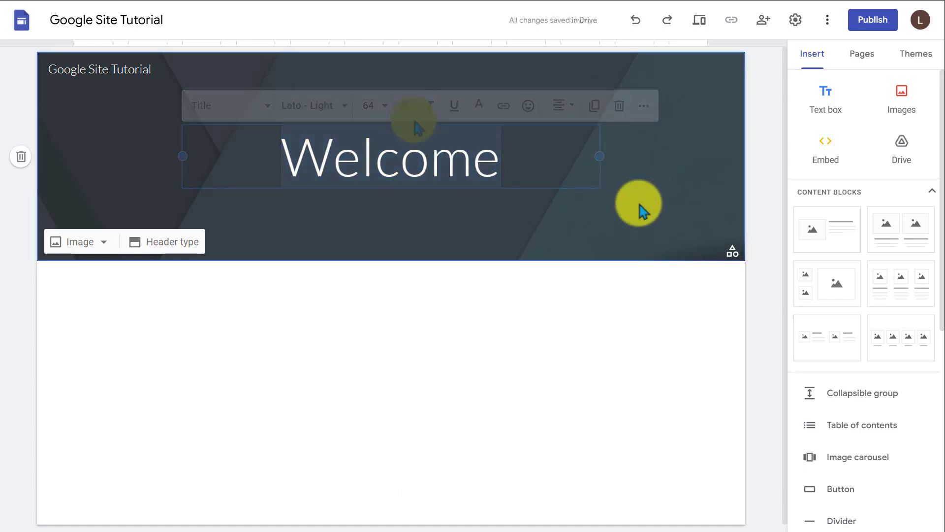
click(733, 256)
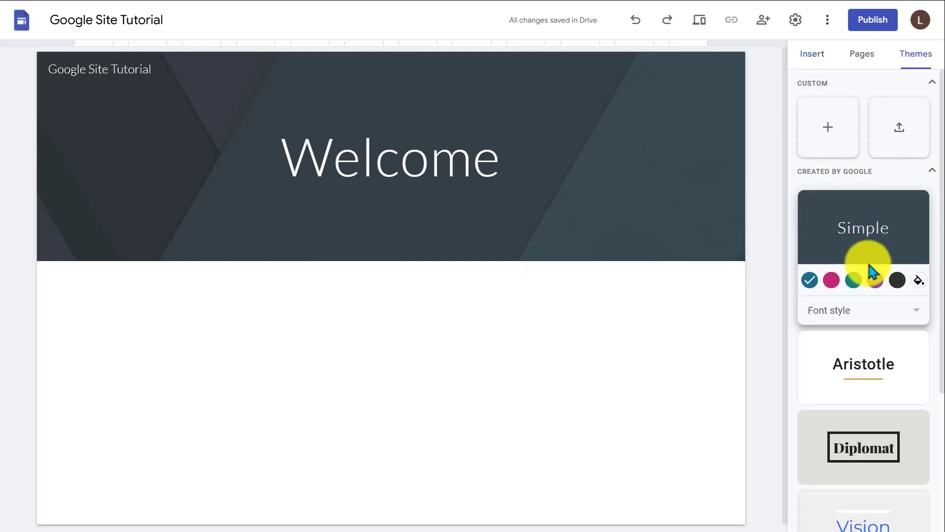
click(860, 368)
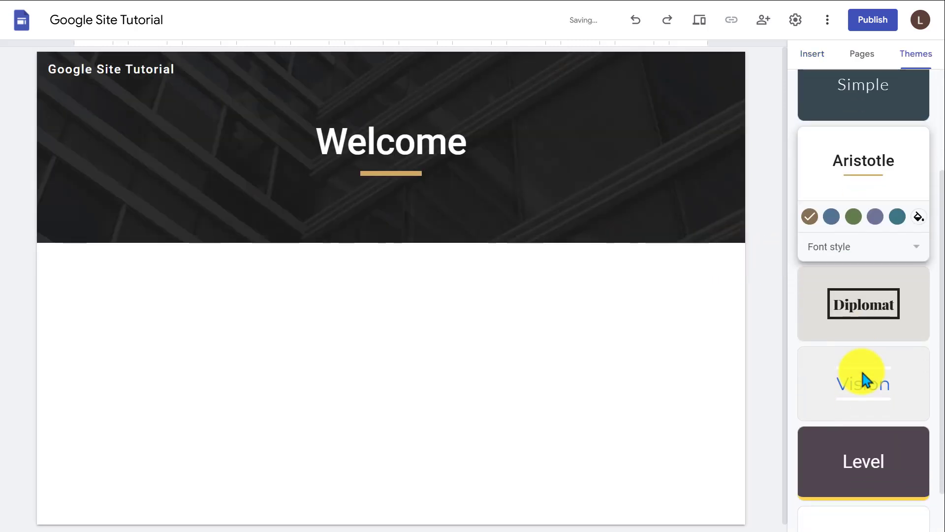
click(861, 263)
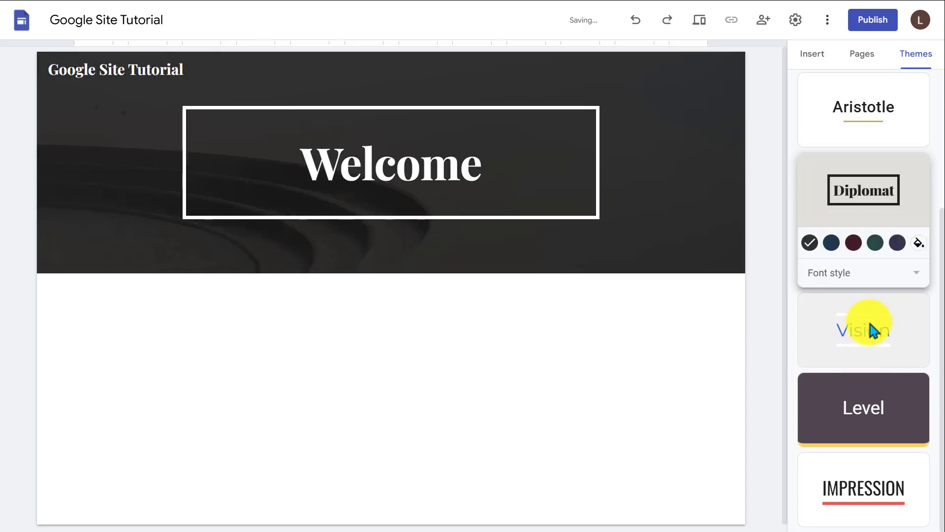
click(867, 318)
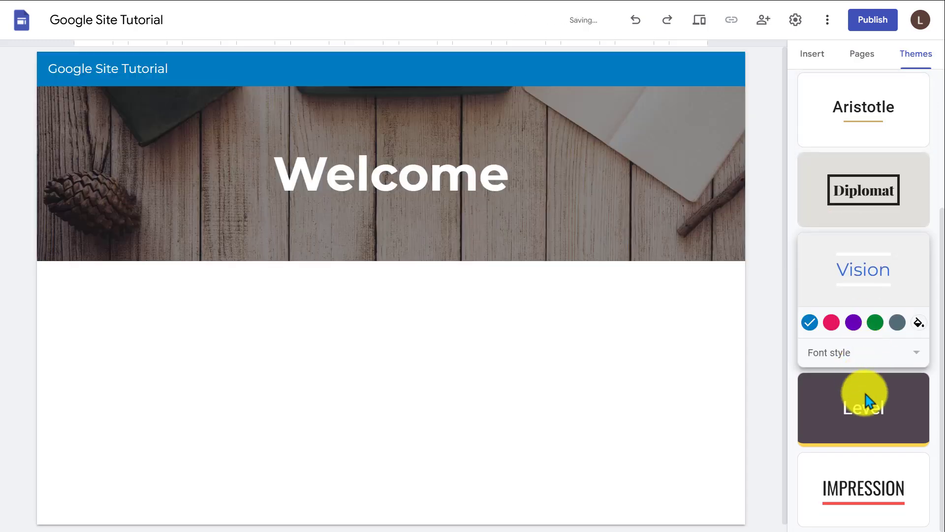
click(865, 396)
click(860, 493)
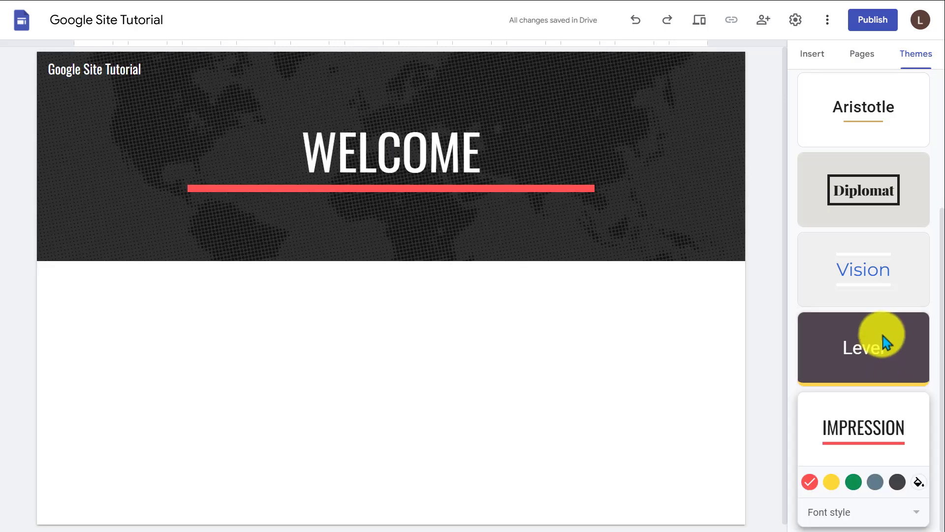
click(863, 190)
mouse_move(164, 267)
click(87, 259)
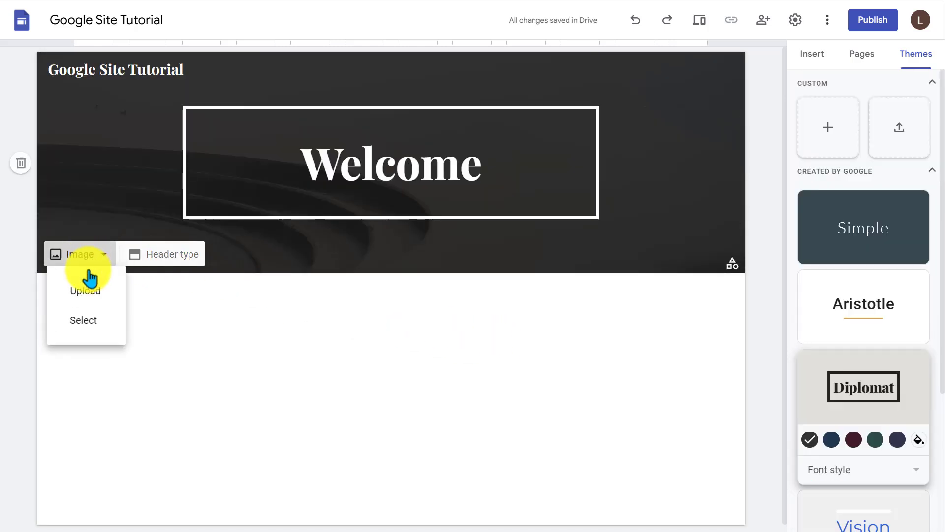
Step: Upload the laptop desk photo as the header background image
click(89, 295)
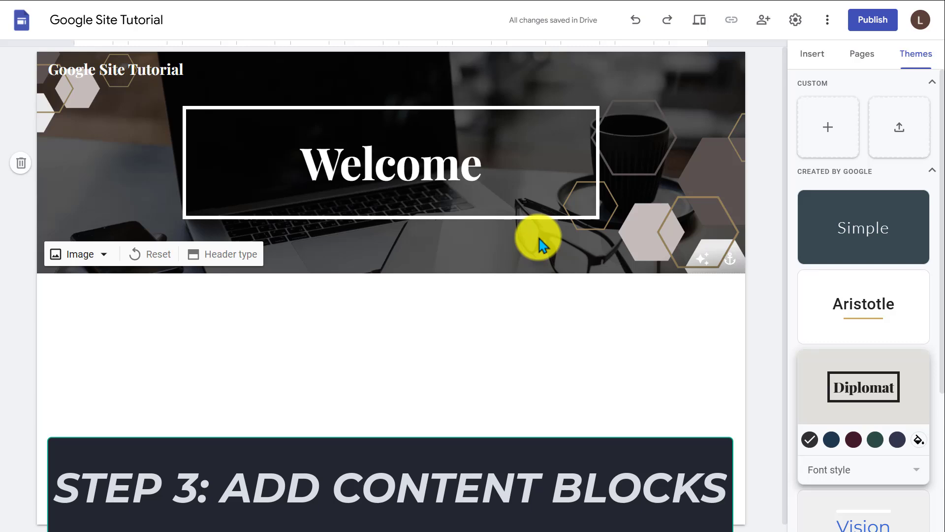
click(502, 206)
Step: Insert an image-and-text content block below the Welcome header
click(815, 58)
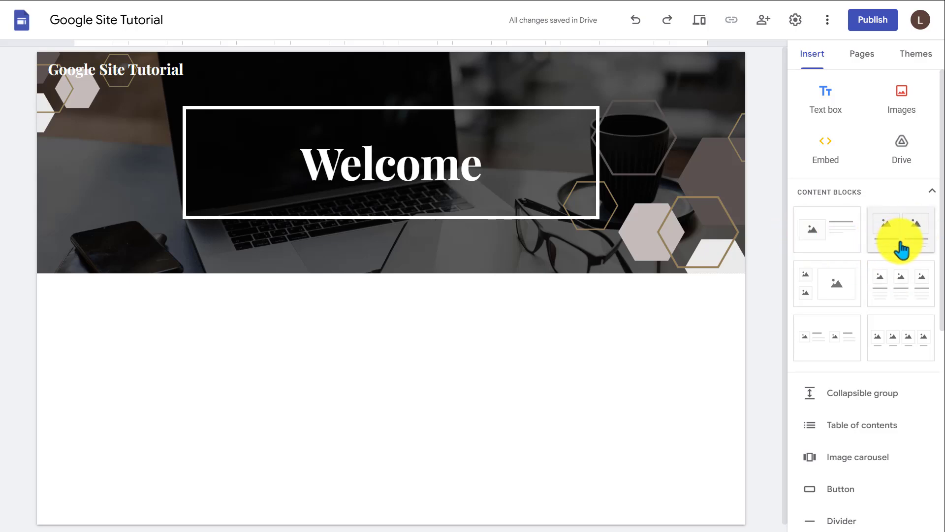
click(842, 244)
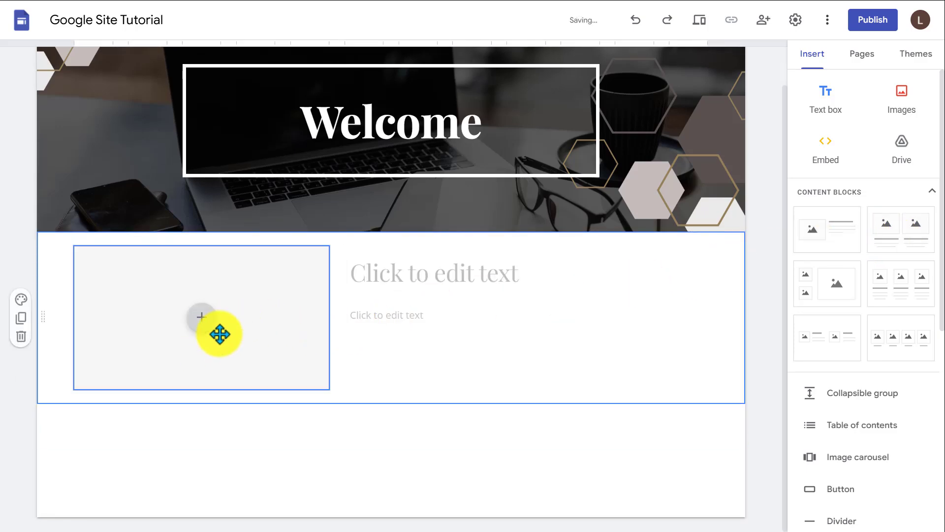
click(202, 318)
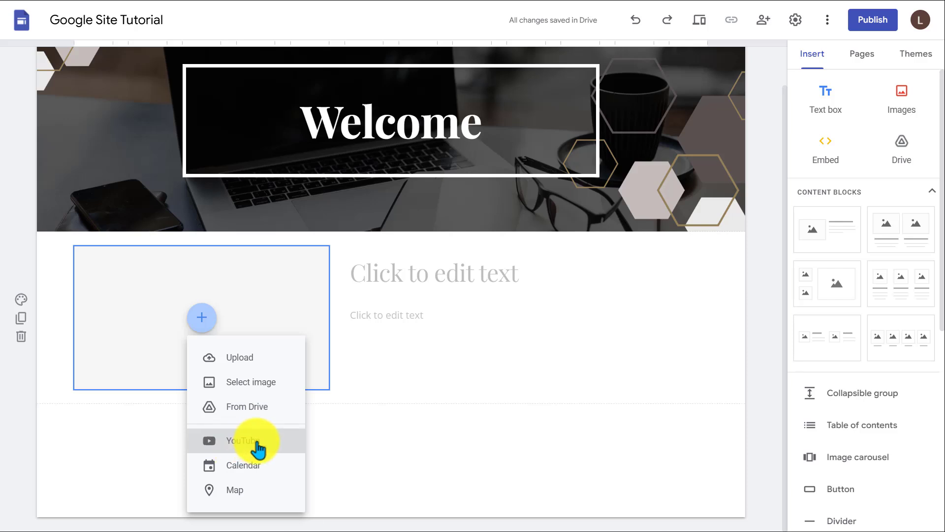
Step: Fill the image placeholder with the YouTube video 'How to create a Podcast on Substack'
click(257, 448)
key(ctrl+v)
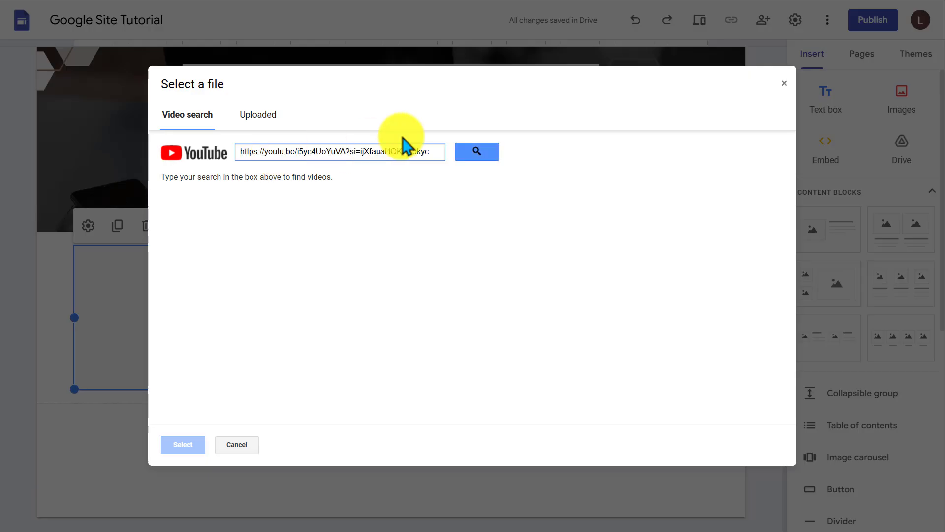
click(477, 152)
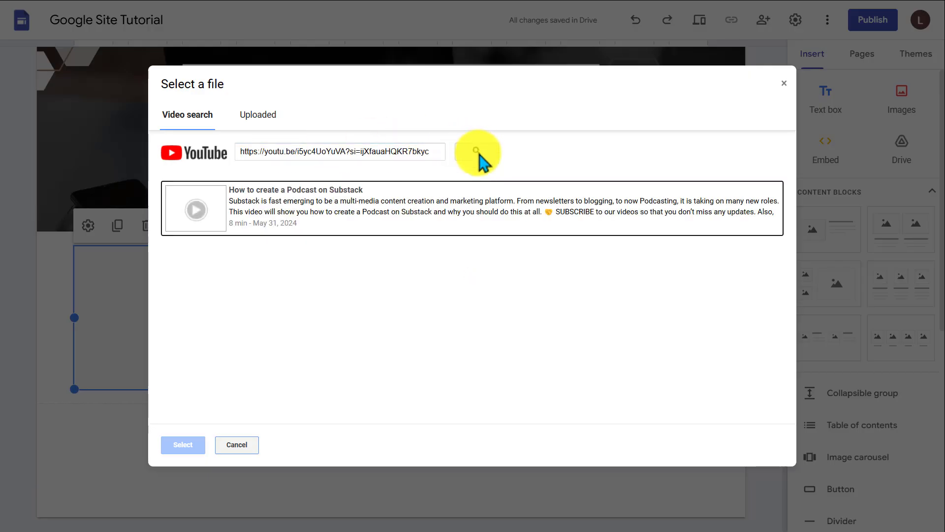
click(206, 223)
click(183, 444)
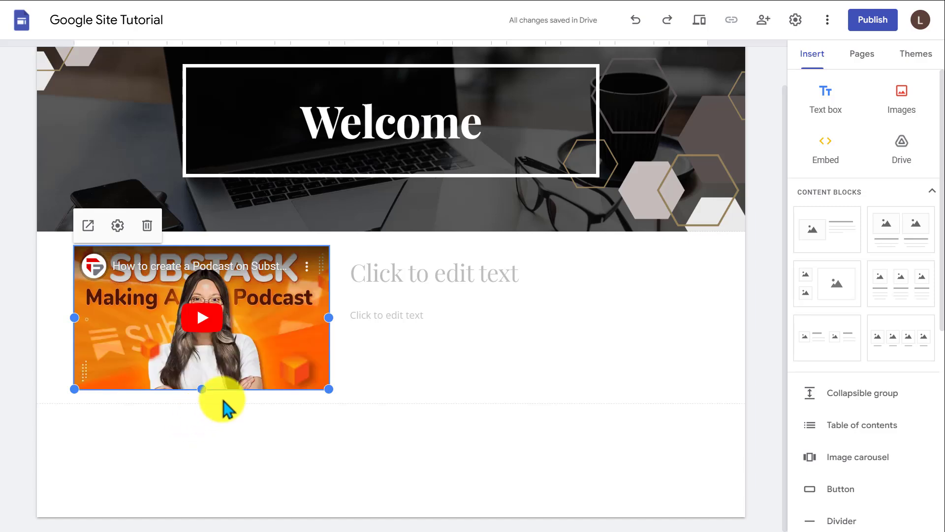
Step: Paste the video title as the heading and its description as body text, then add a two-column block
click(451, 274)
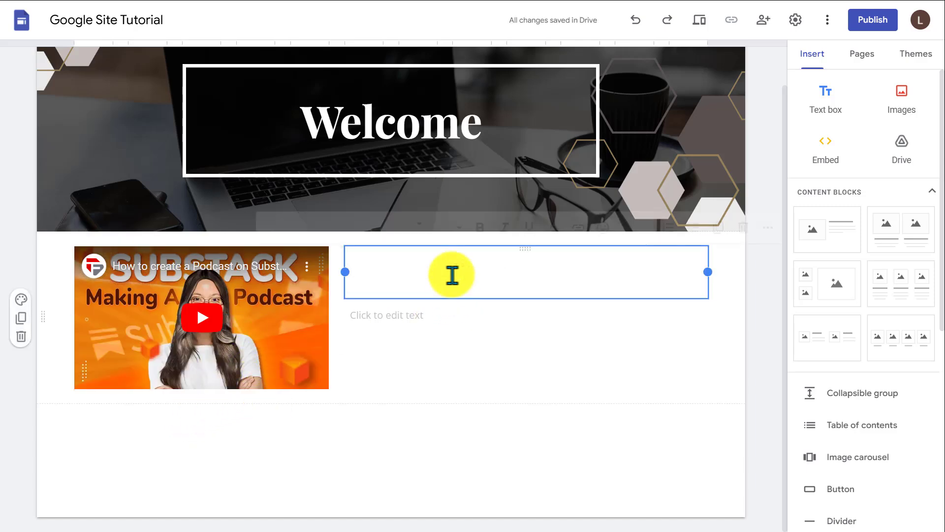
text(How to create a Podcast on Substack)
click(412, 363)
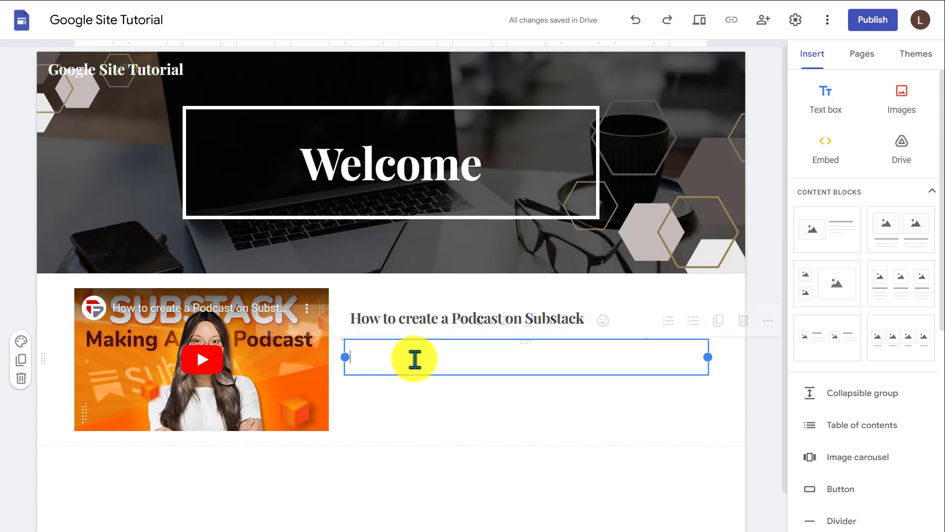
text(Tutorial on making a Podcast on Substack)
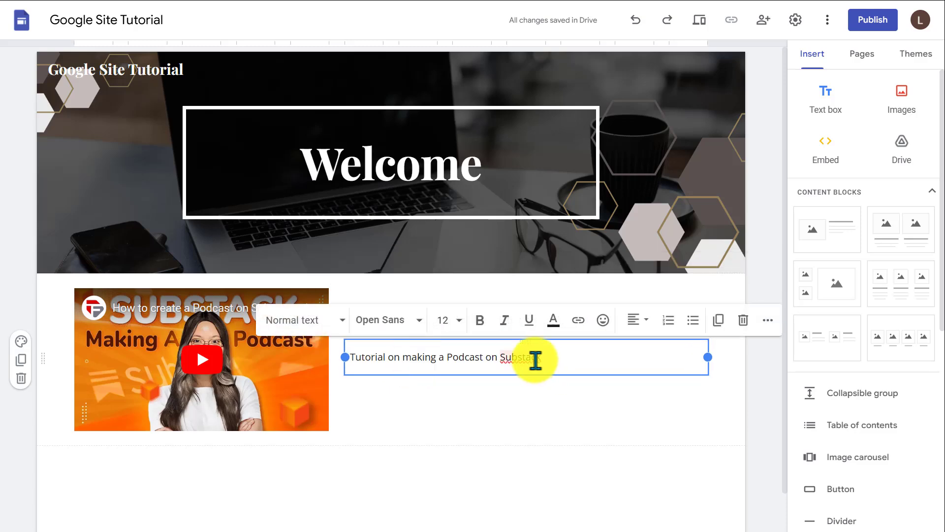
click(536, 358)
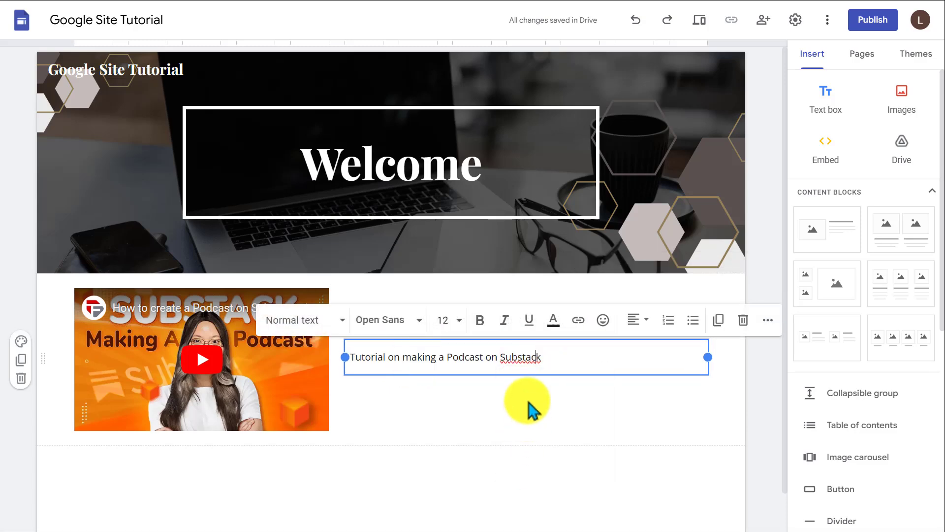
click(531, 407)
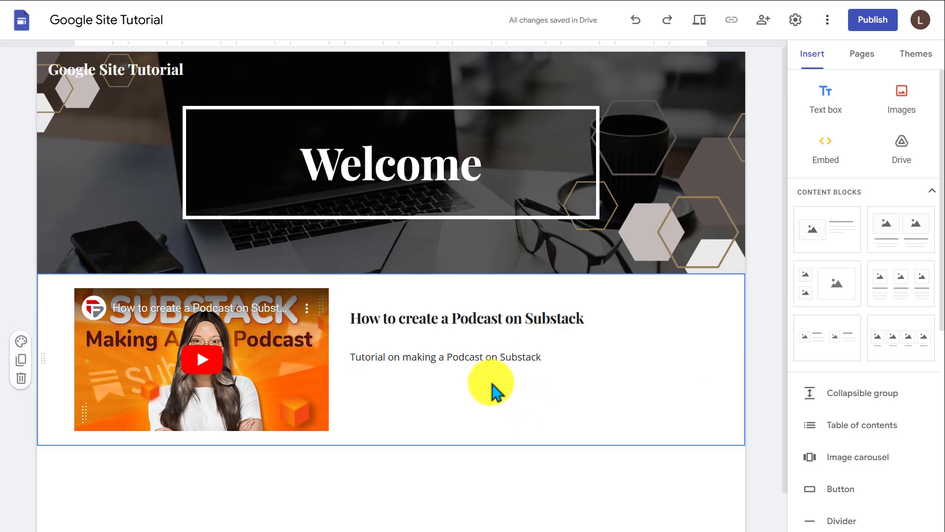
click(896, 232)
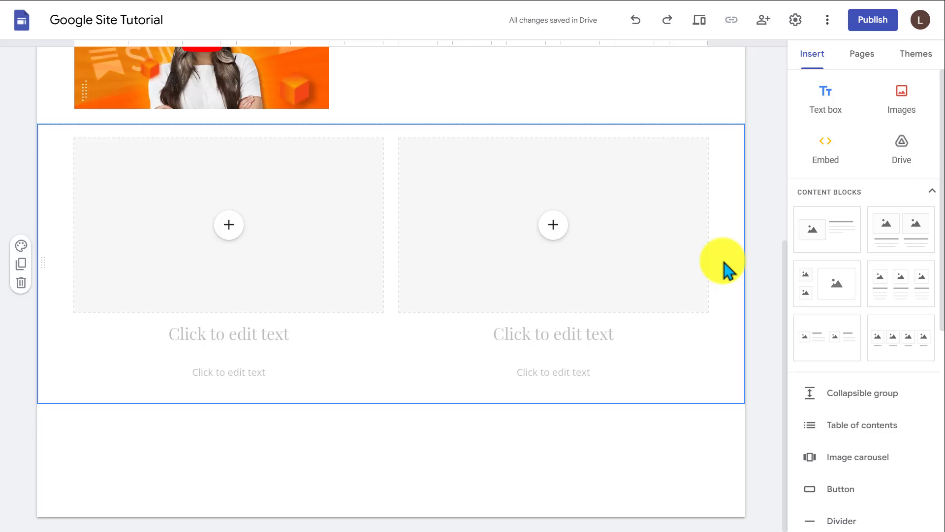
Step: Undo the empty two-column block and start inserting an image carousel instead
key(ctrl+z)
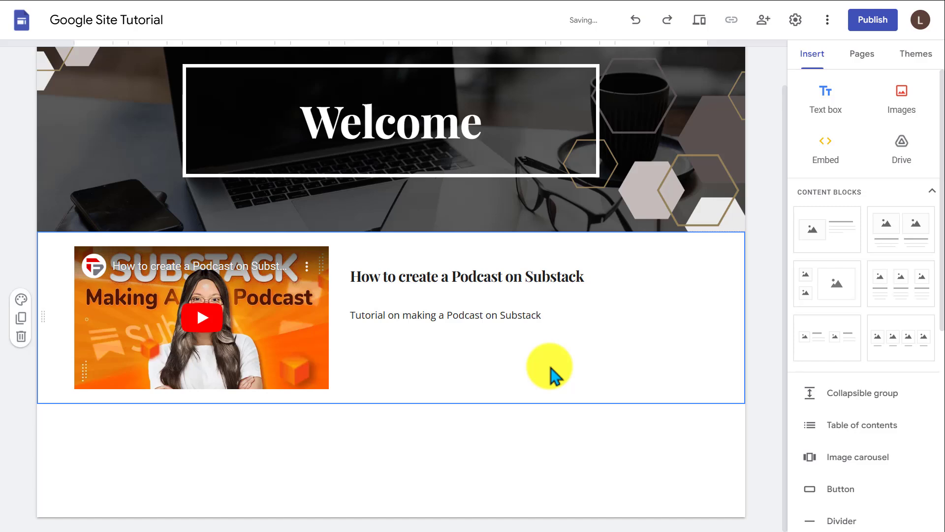
scroll(832, 143, down, 4)
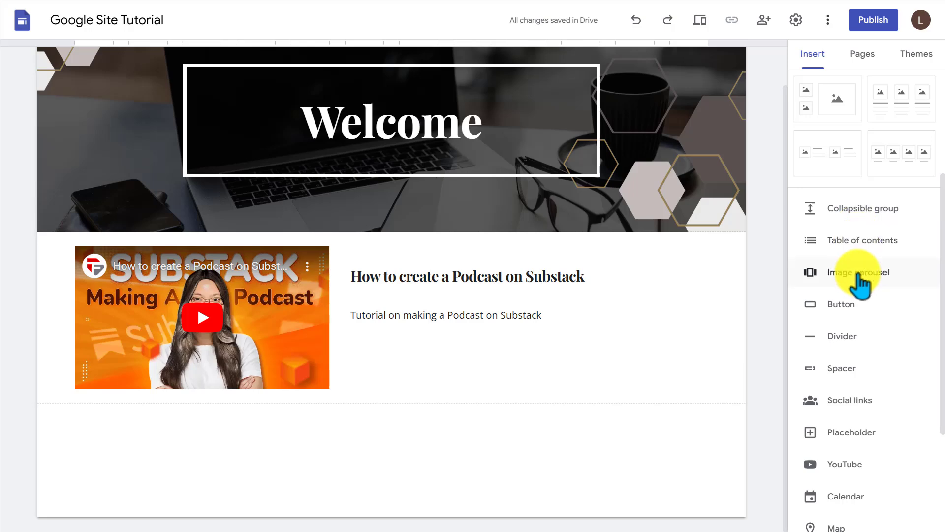
click(859, 276)
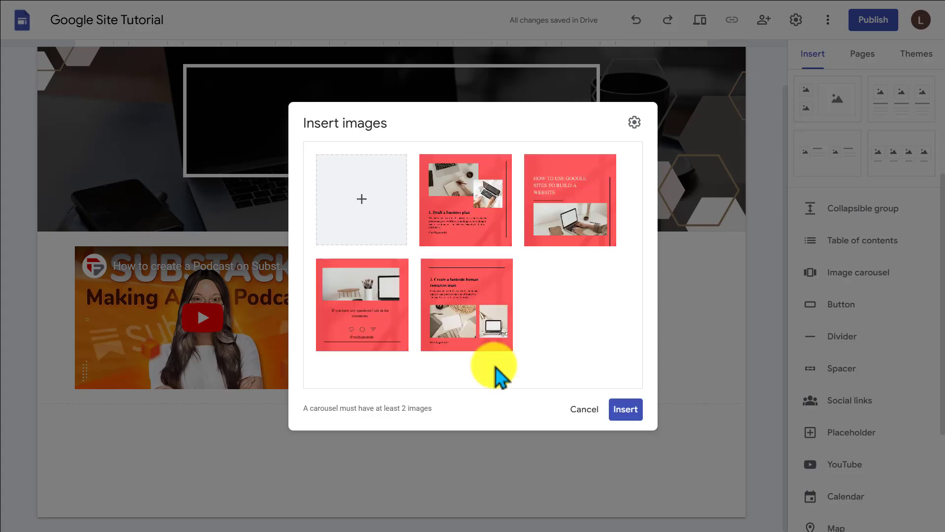
Step: Insert the four images as a carousel and centre it on the page
click(622, 412)
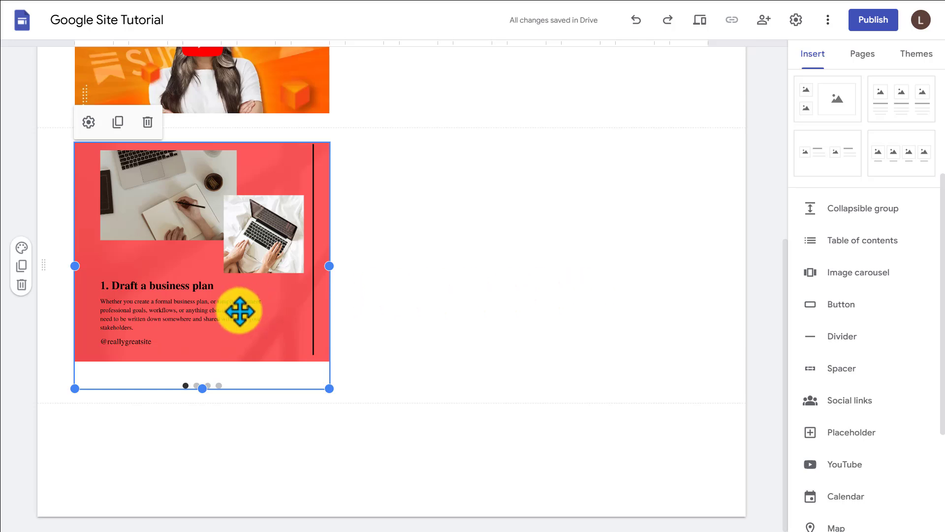
drag(240, 311, 424, 298)
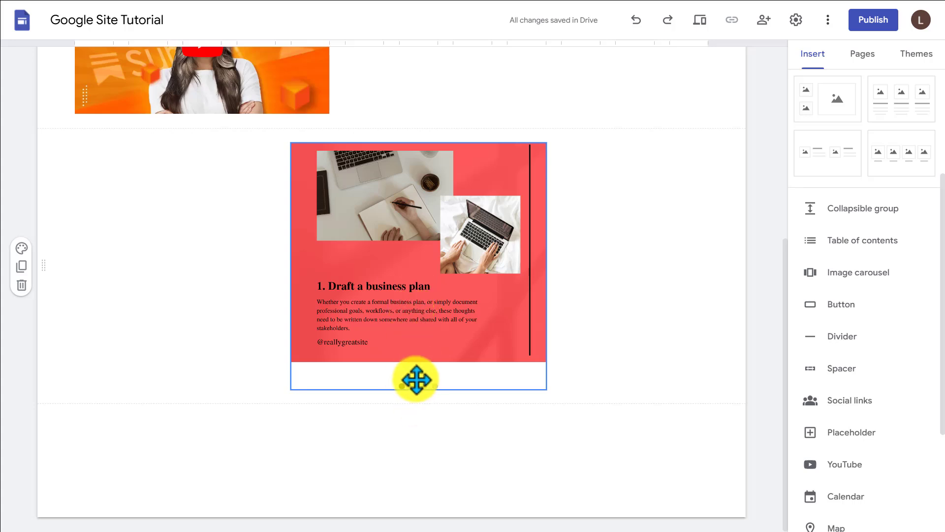
scroll(875, 289, down, 3)
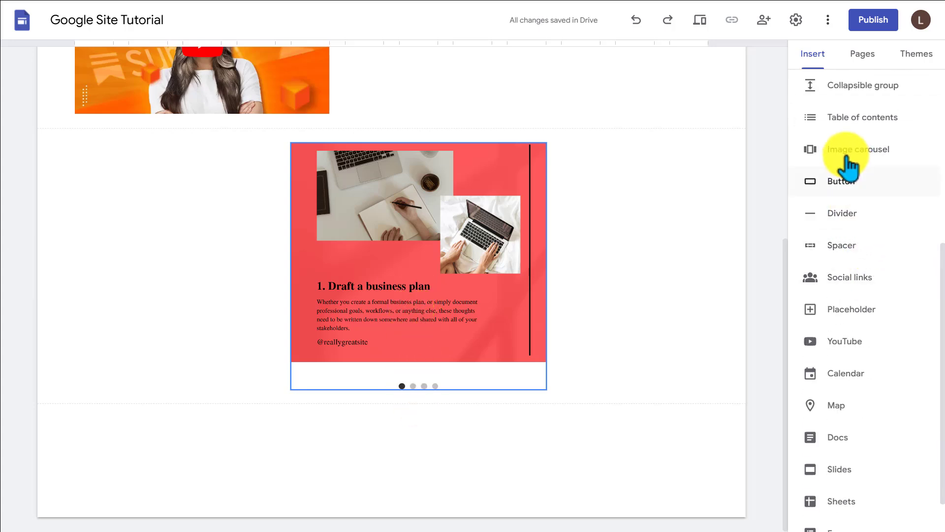
click(849, 219)
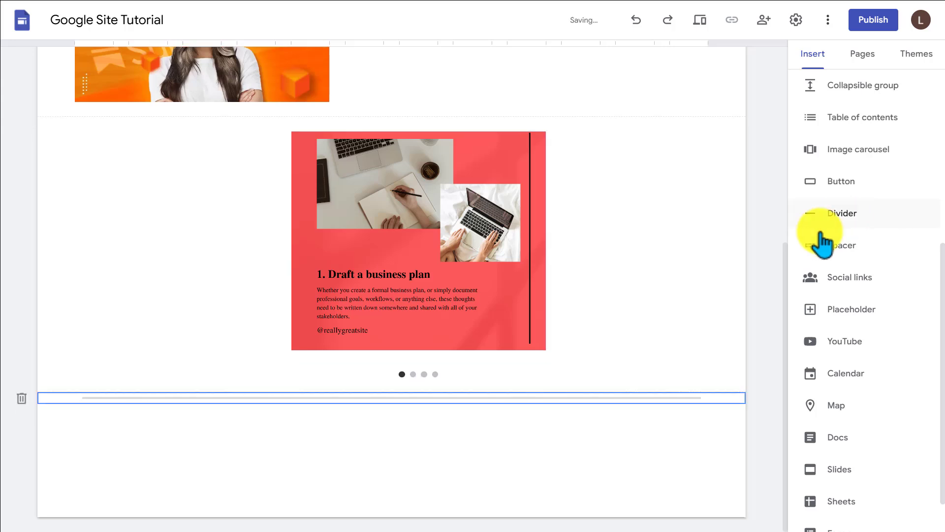
click(839, 189)
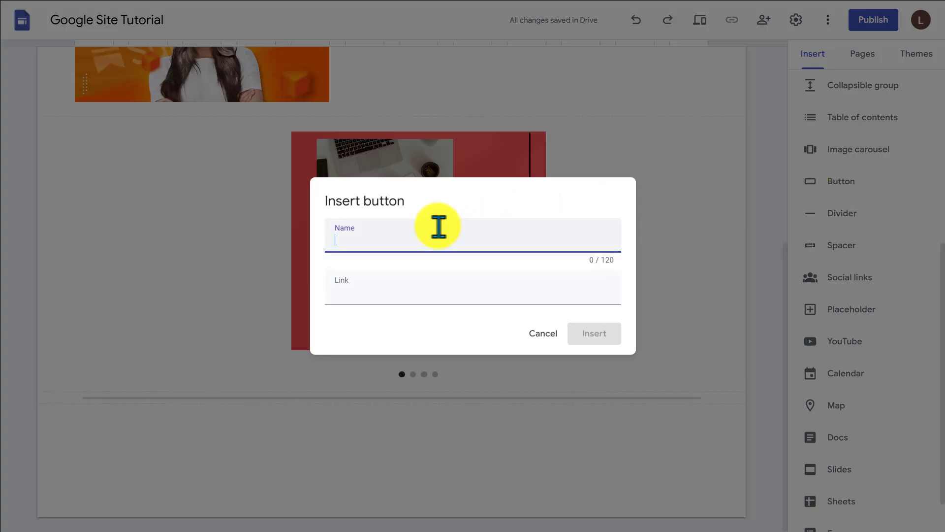
click(420, 296)
text(https://teknikforce.com/)
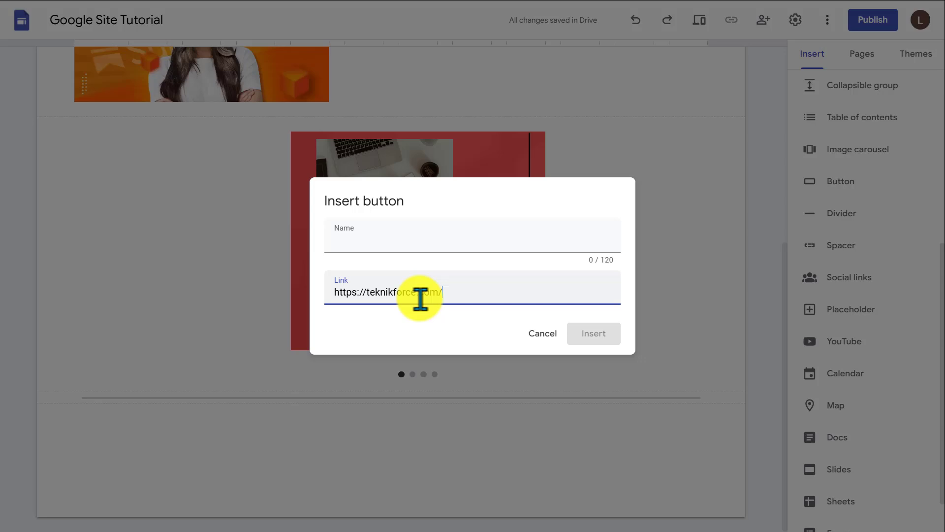
click(380, 241)
text(Teknikforce)
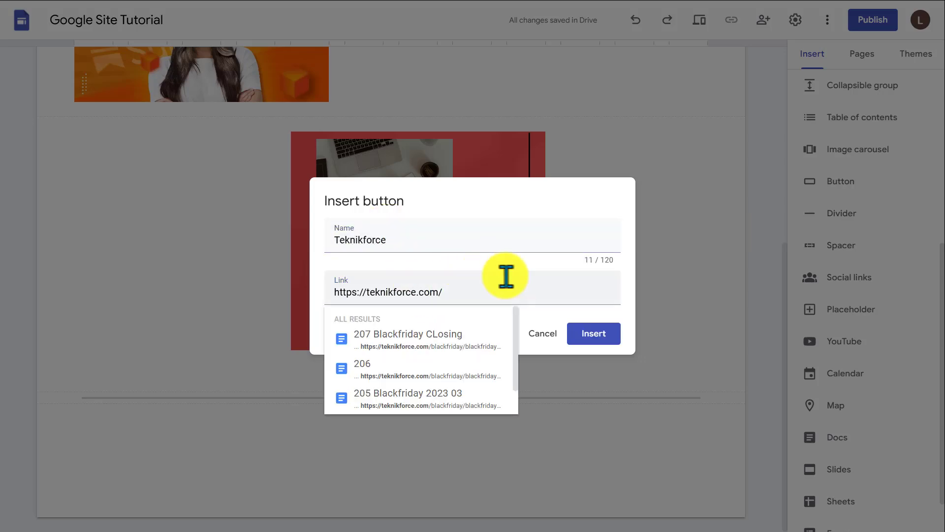
click(593, 334)
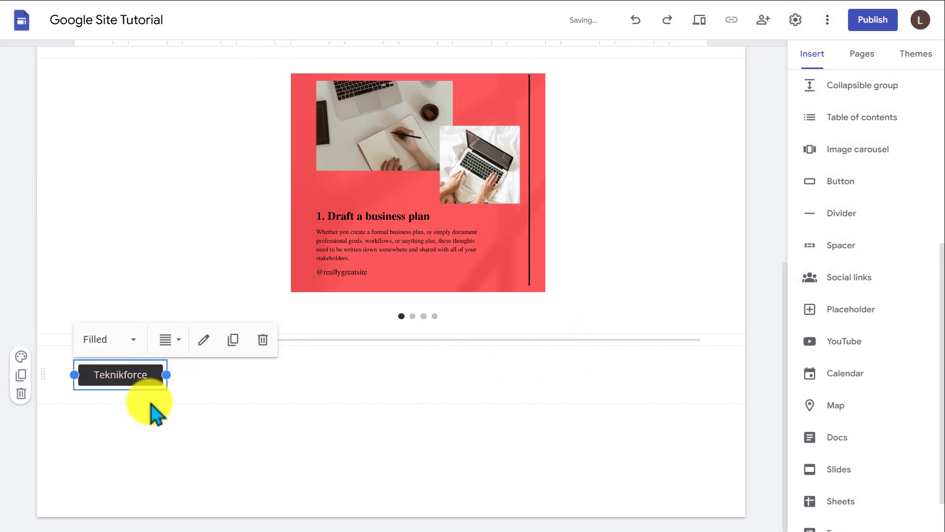
Step: Centre-align the Teknikforce button and place it in the middle below the carousel
click(156, 412)
click(133, 375)
click(168, 339)
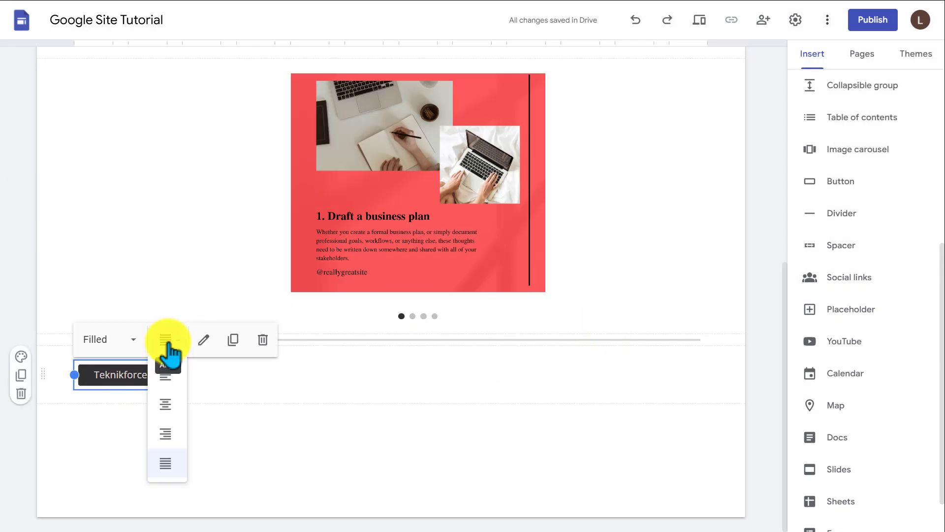
click(173, 414)
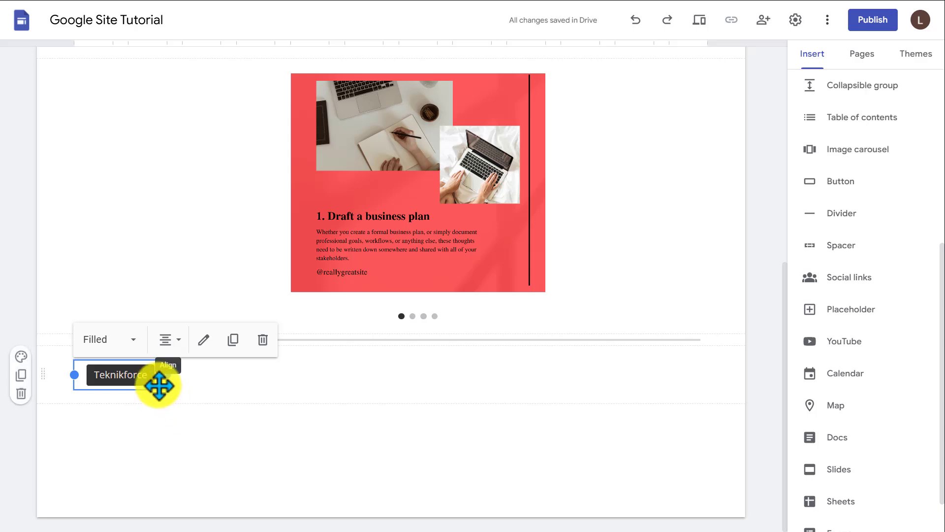
drag(179, 386, 419, 336)
drag(154, 363, 426, 371)
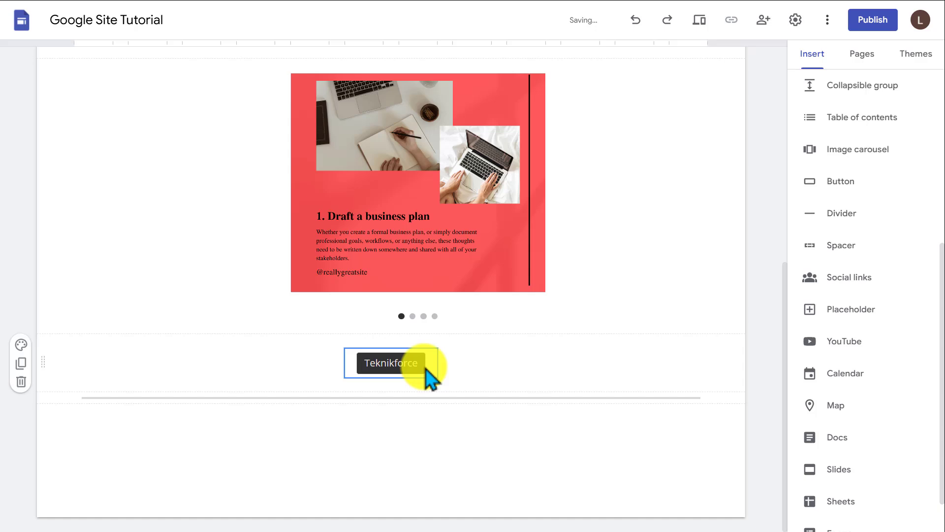
Step: Add a page footer reading 'Copyright'
mouse_move(419, 500)
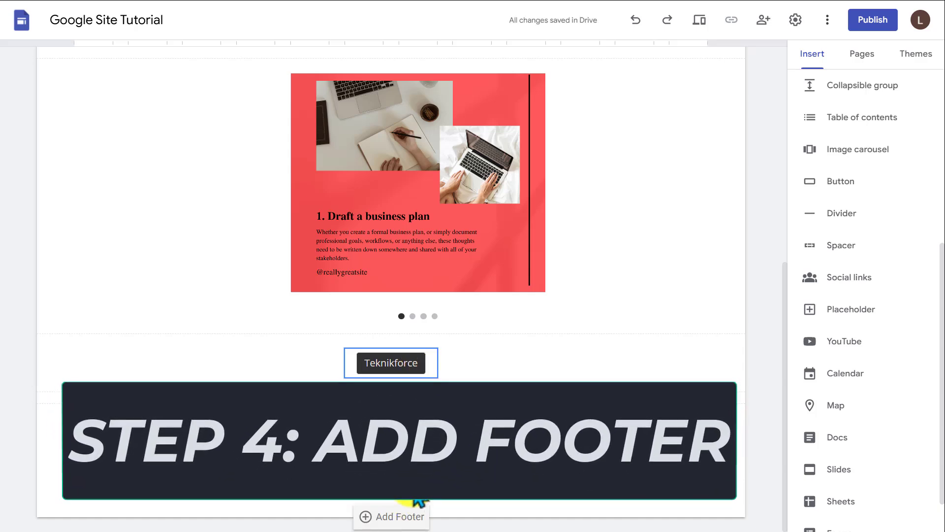
click(400, 516)
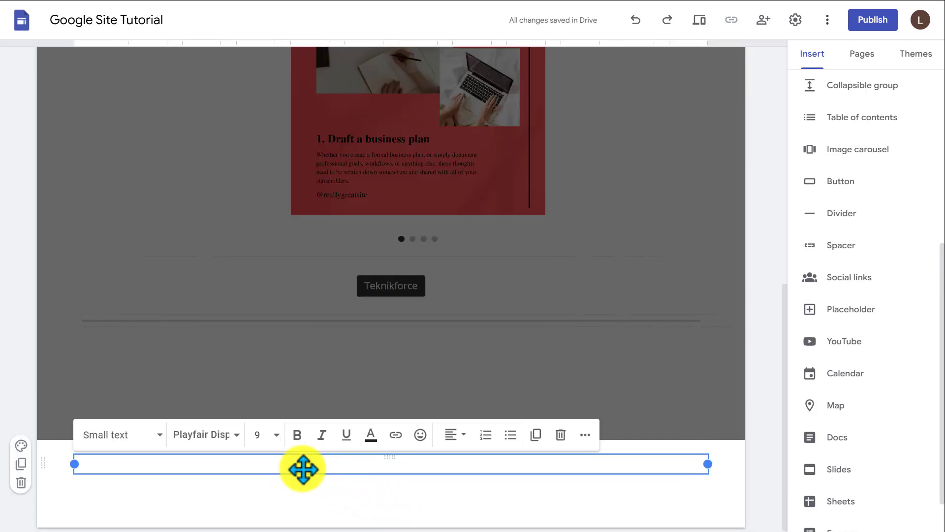
text(Copyright)
Step: Keep the footer section's red Style 3 colour
click(42, 453)
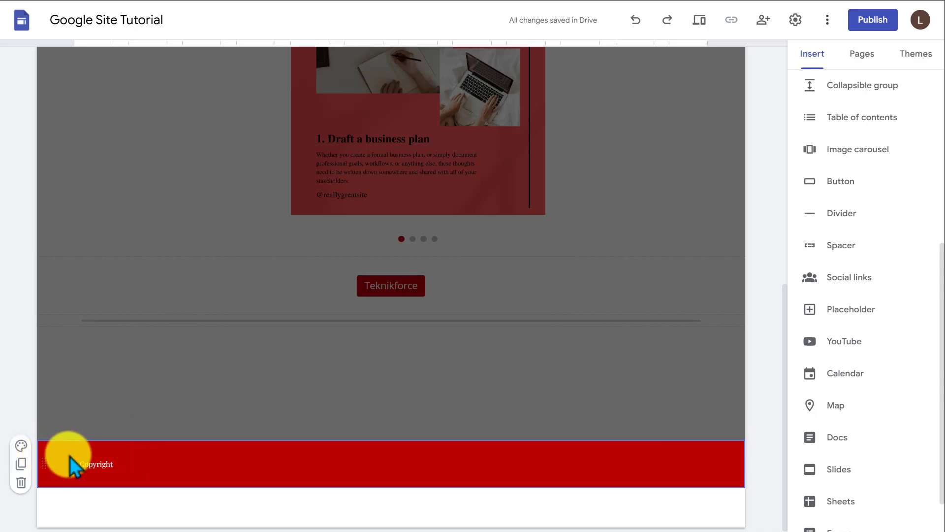
click(21, 446)
mouse_move(91, 439)
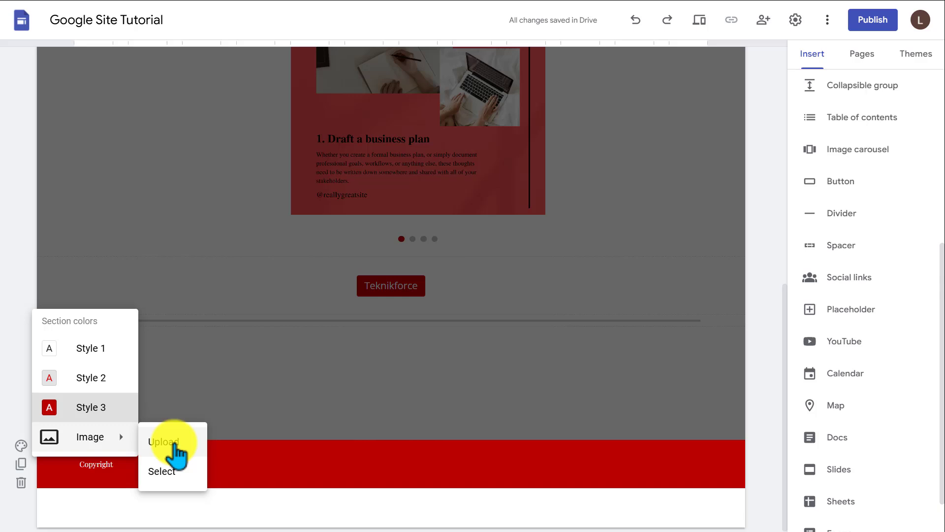
click(95, 414)
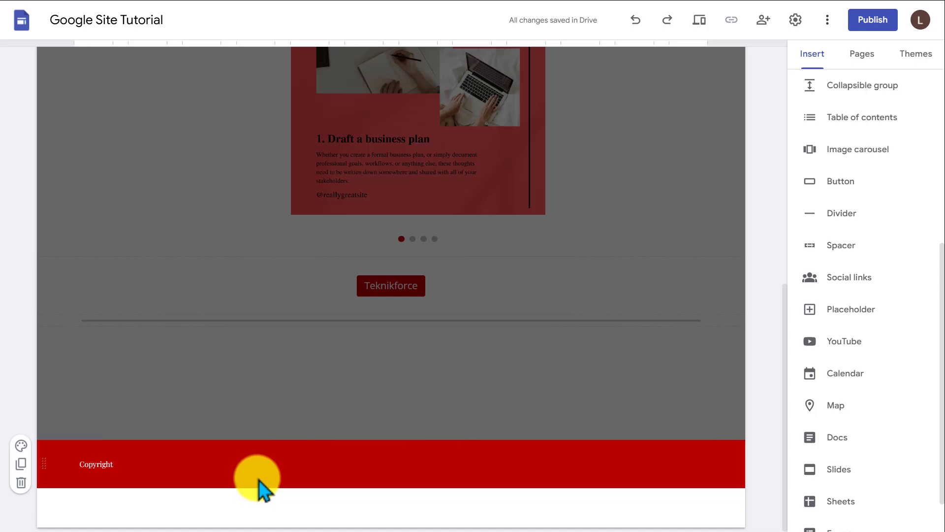
click(916, 58)
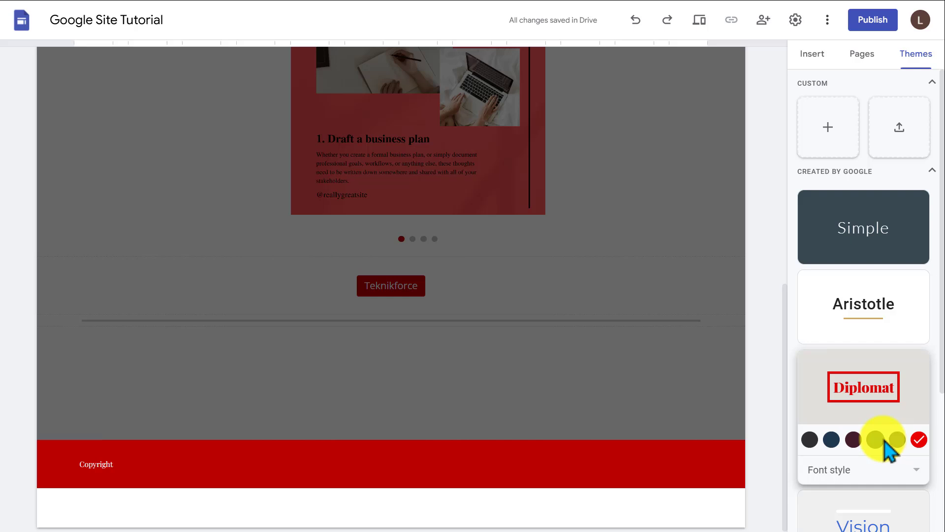
Step: Try a custom grey, then switch the Diplomat theme to its dark first colour
click(918, 439)
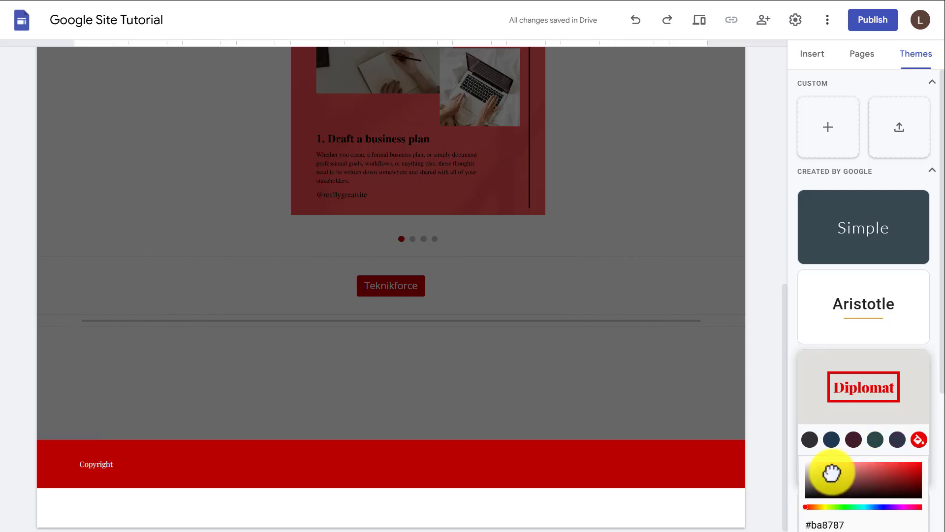
drag(833, 474, 808, 470)
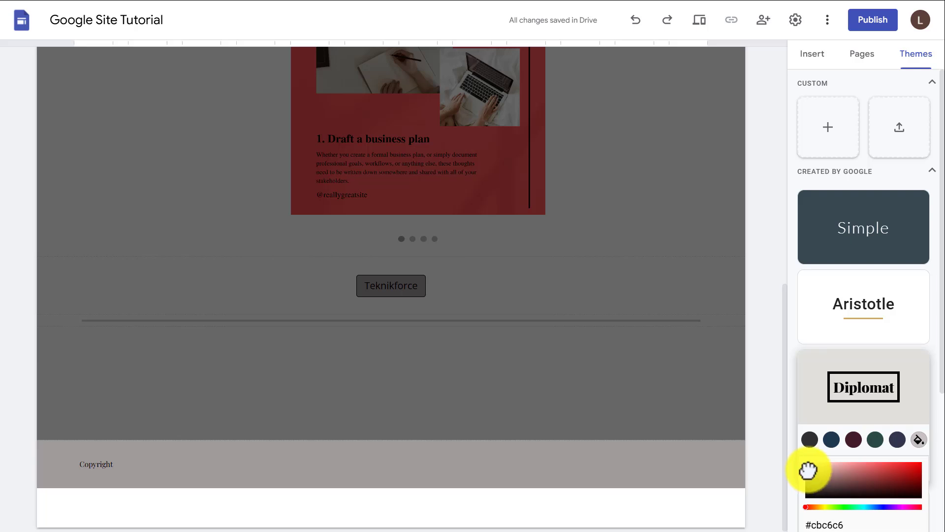
click(810, 440)
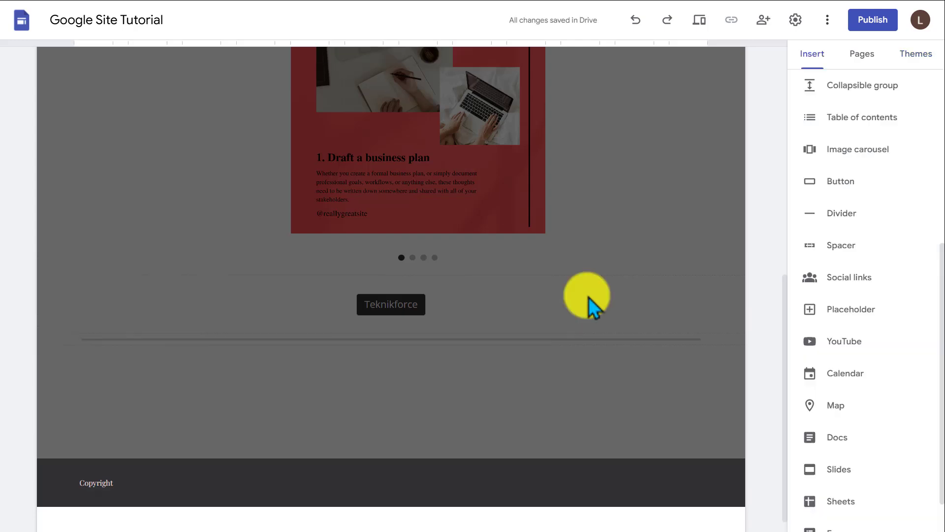
scroll(589, 297, up, 10)
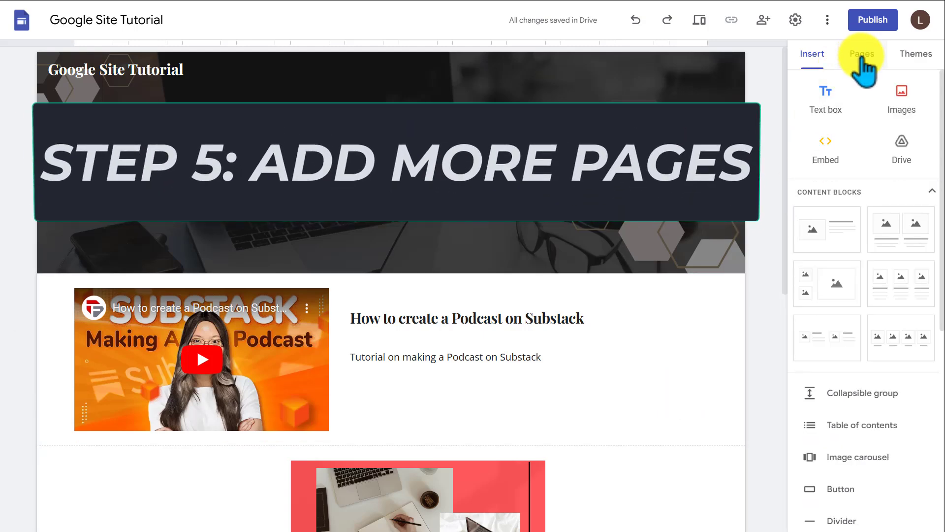
Step: Create a new page named 'About us' from the Pages list
click(861, 55)
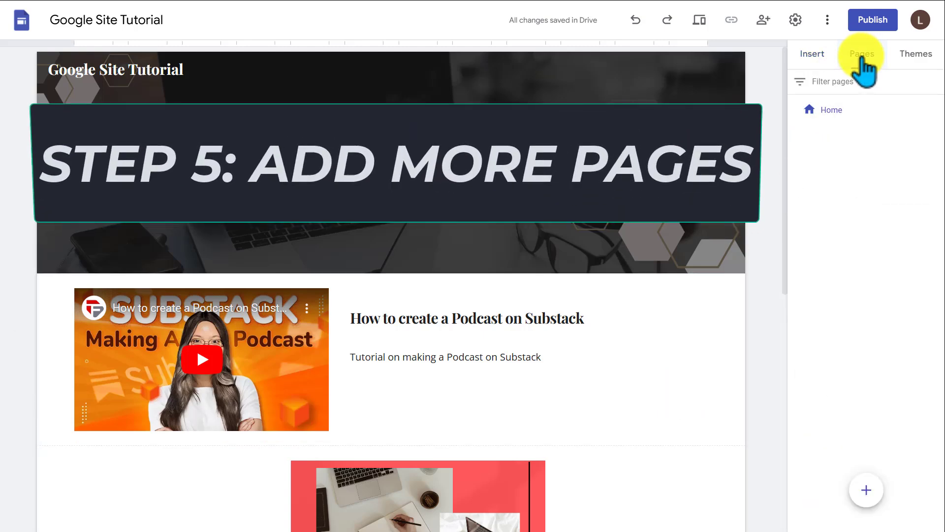
mouse_move(866, 489)
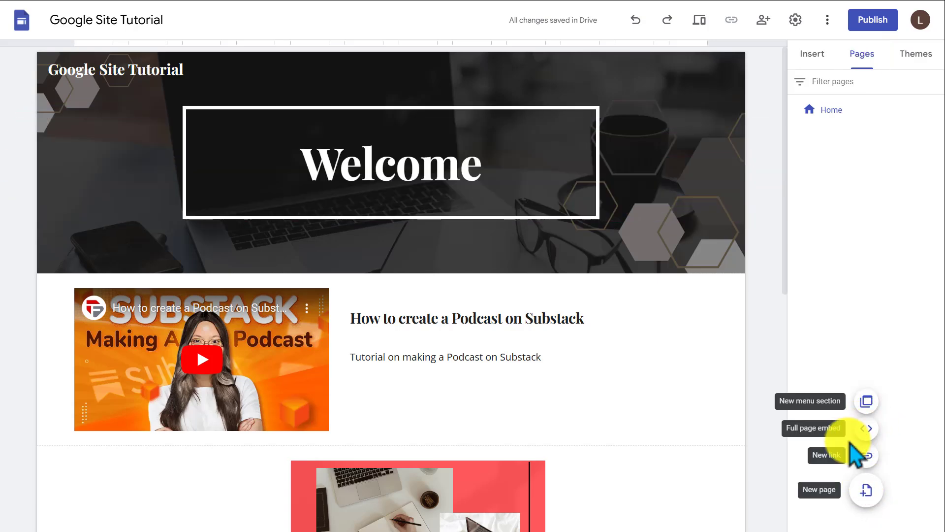
click(866, 491)
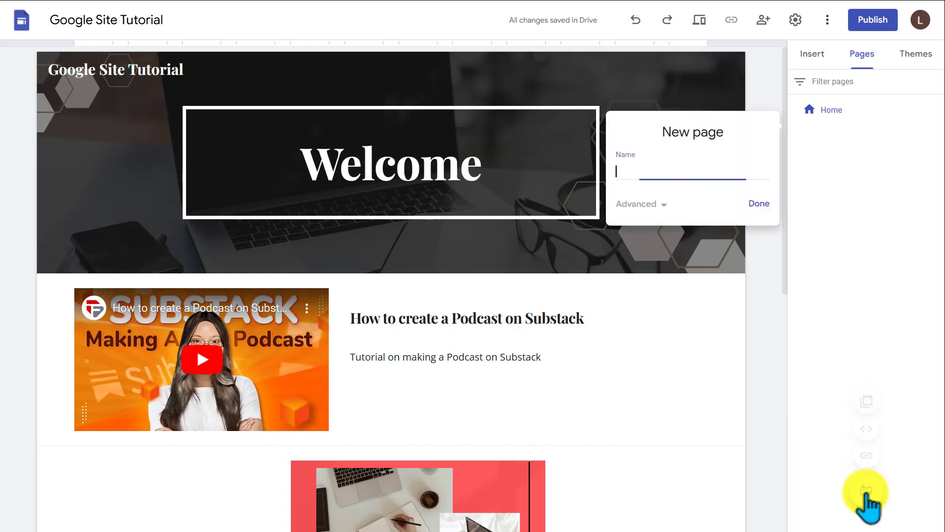
text(About us)
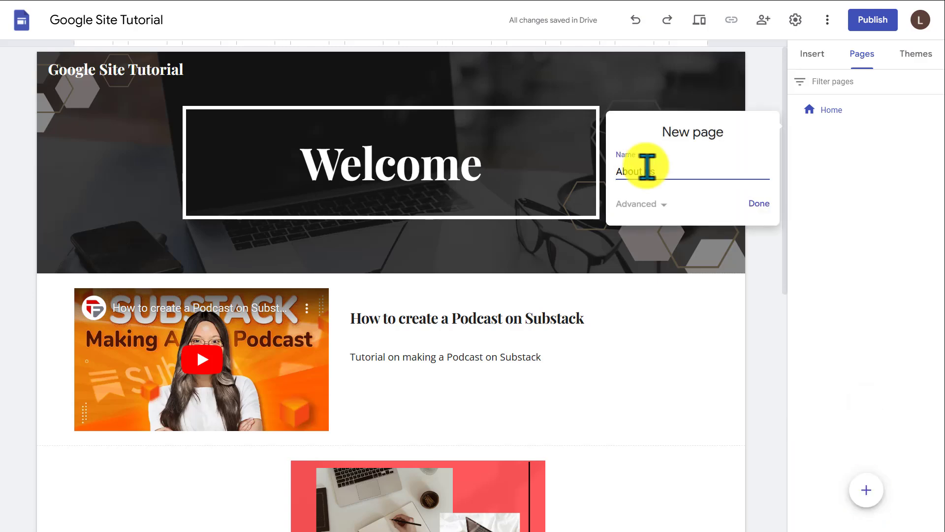
click(760, 204)
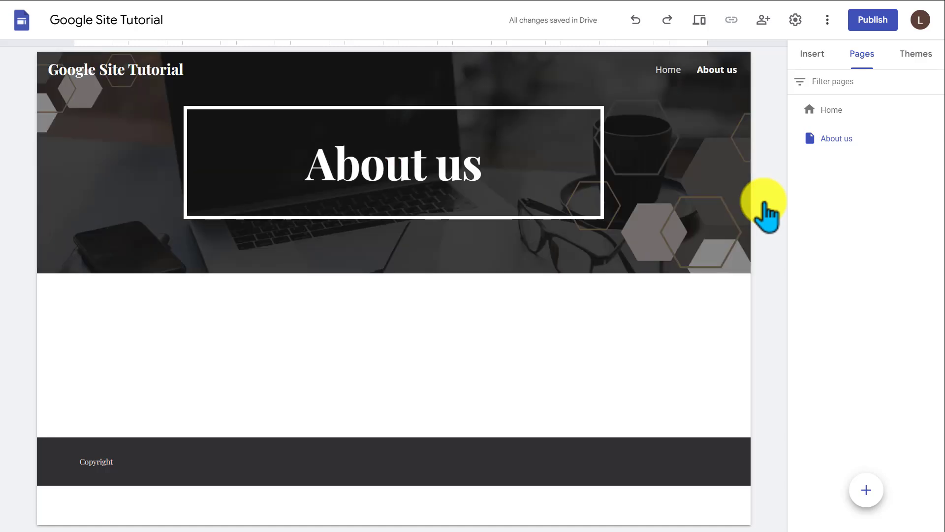
Step: Replace the About us header background image, then reset it
click(672, 73)
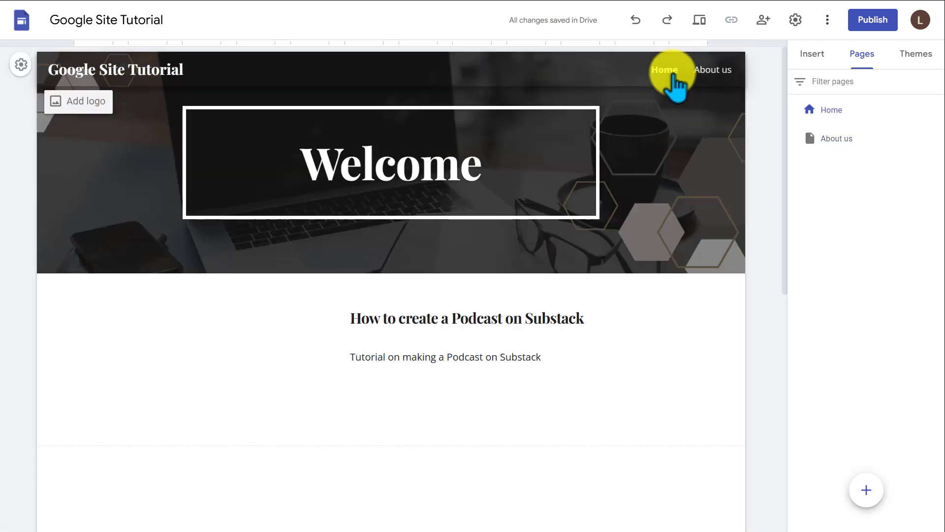
click(718, 74)
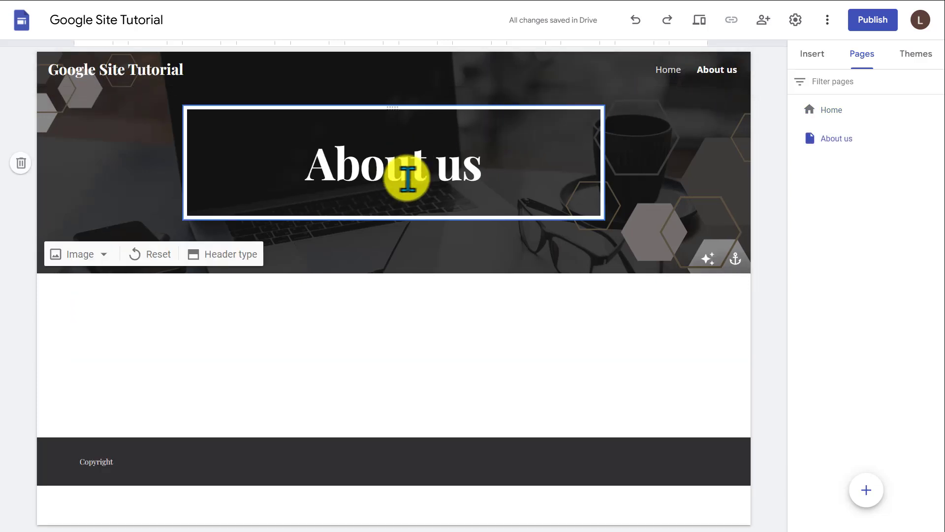
click(519, 158)
click(78, 256)
click(84, 319)
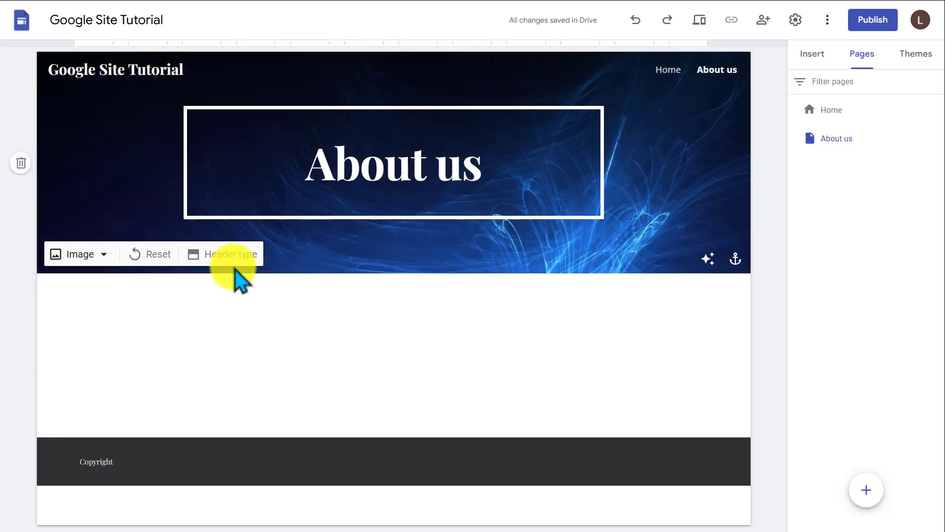
click(148, 257)
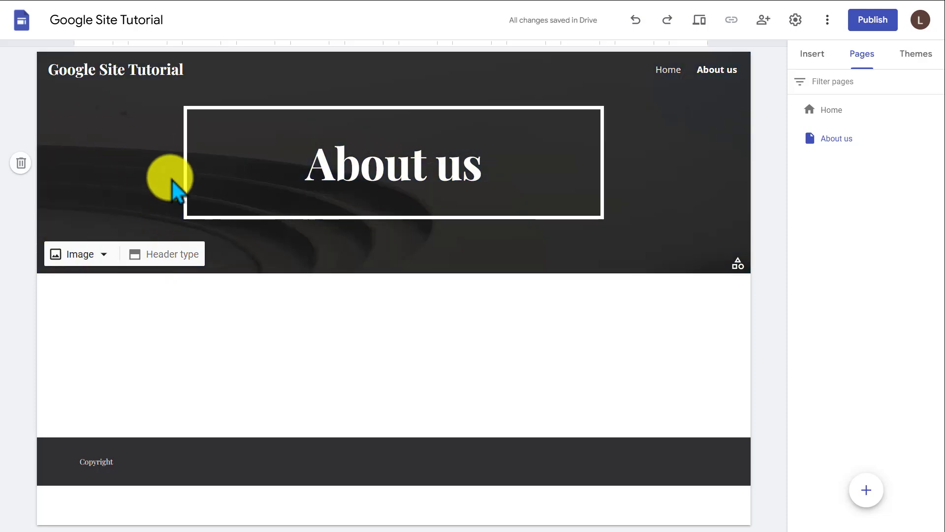
Step: Switch between Home and About us, then browse the Insert elements panel
click(667, 72)
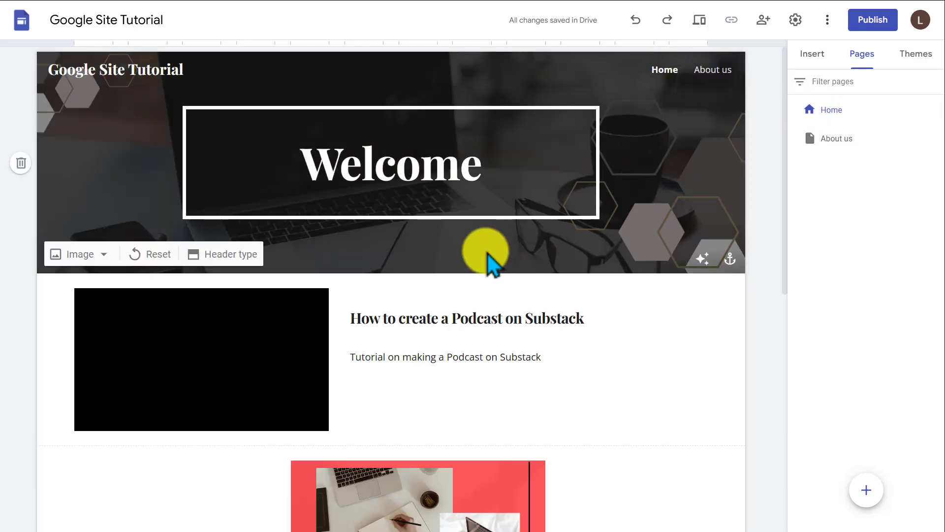
click(709, 72)
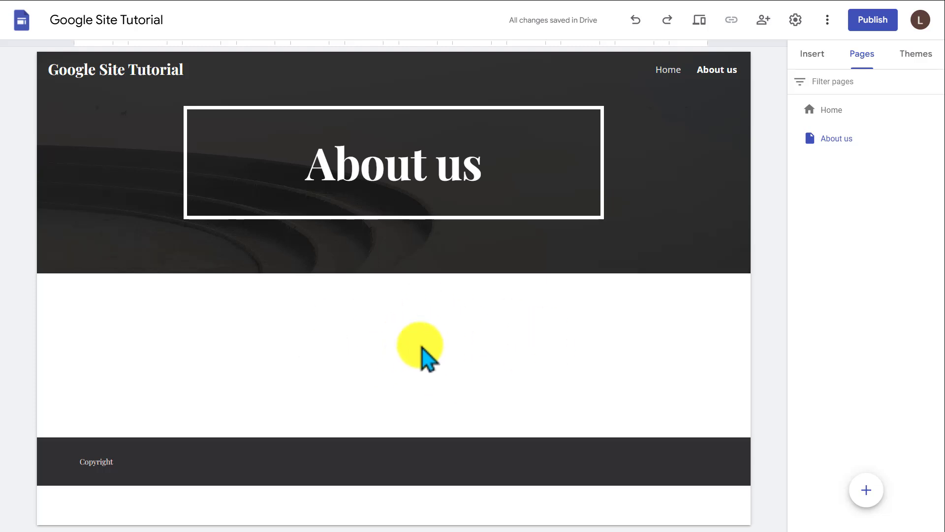
click(812, 53)
scroll(837, 133, down, 4)
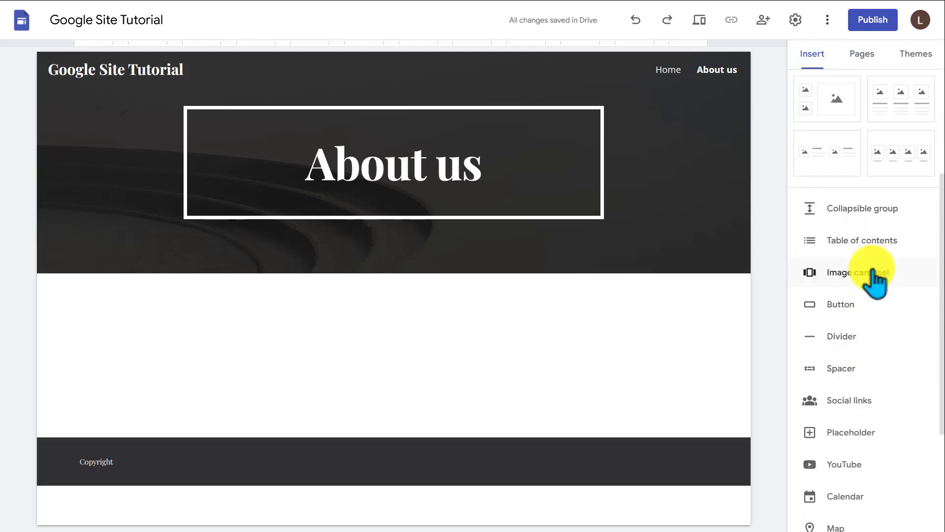
scroll(846, 345, down, 3)
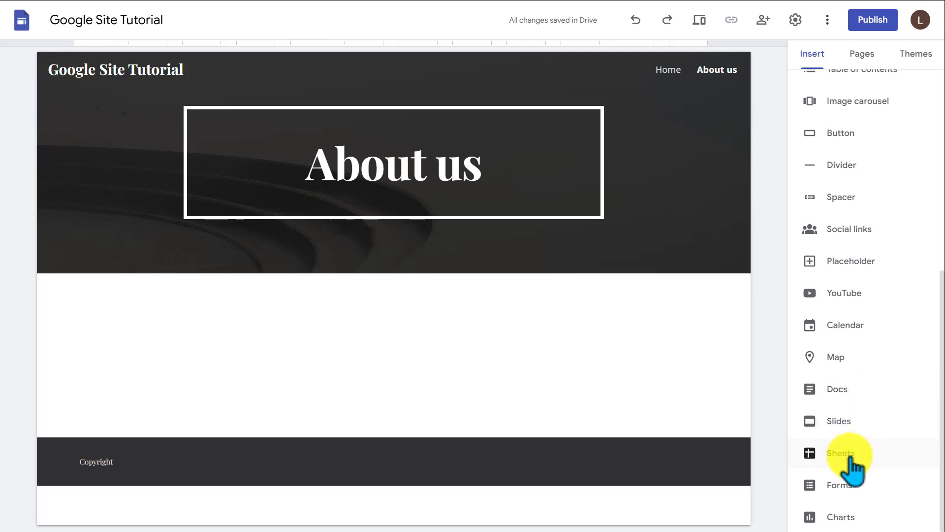
Step: Add a 'Contact us' page, then start and cancel a new menu section
click(865, 53)
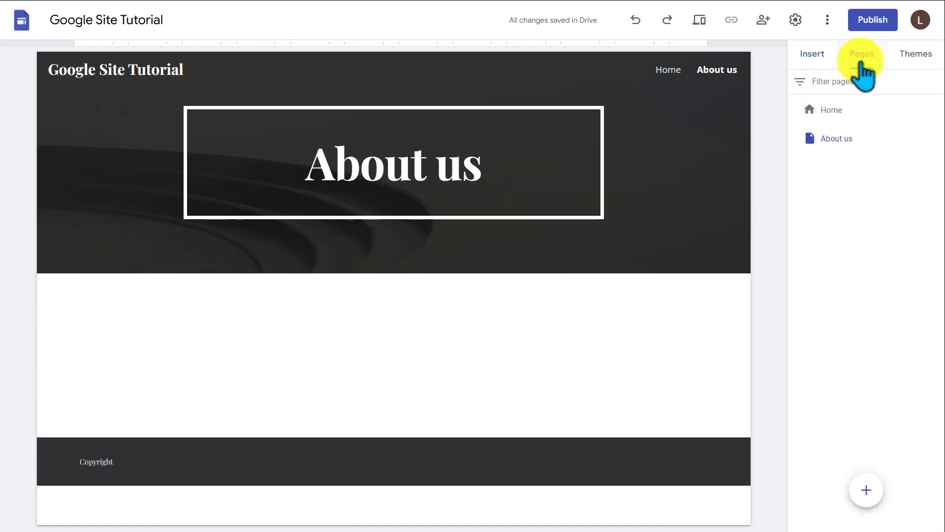
click(867, 489)
text(Contact us)
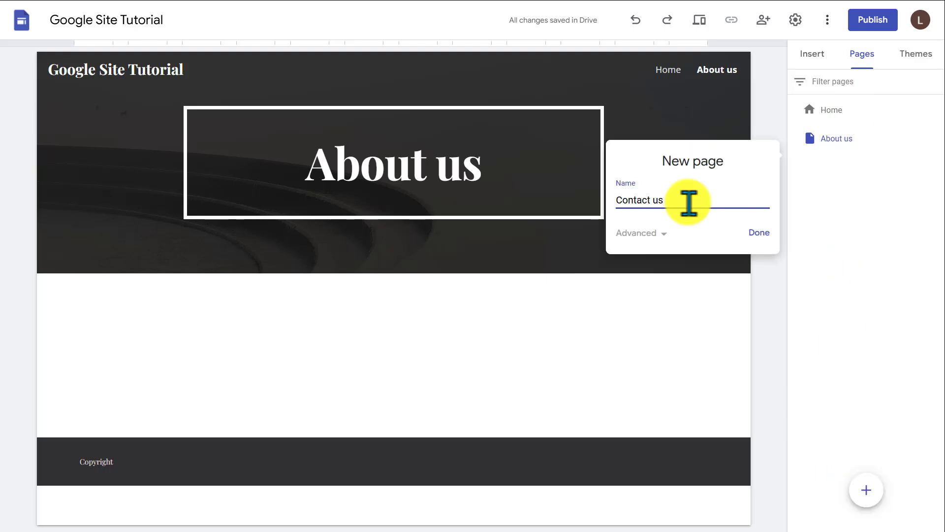
click(759, 232)
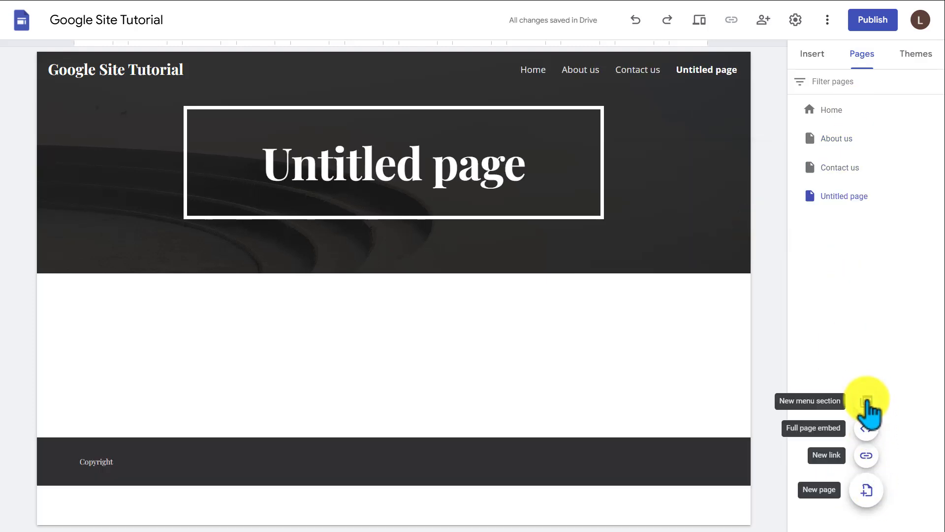
click(866, 402)
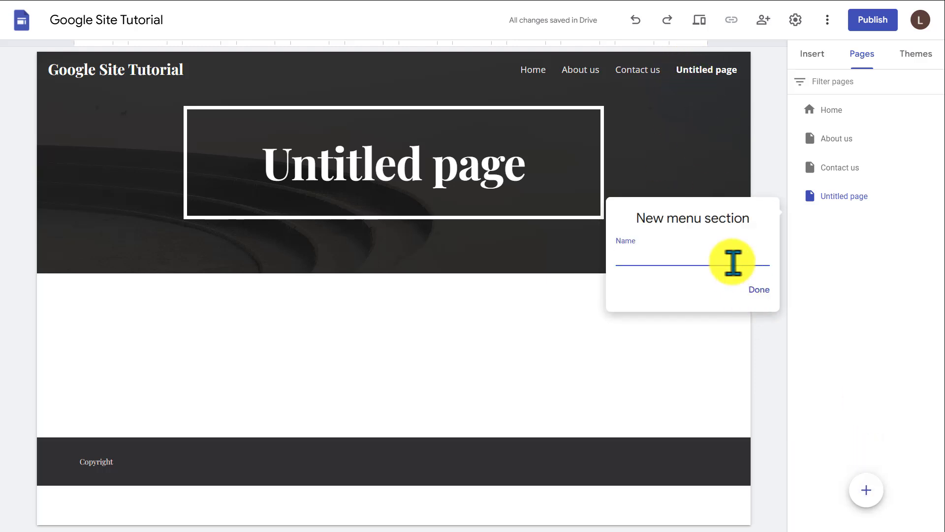
click(759, 290)
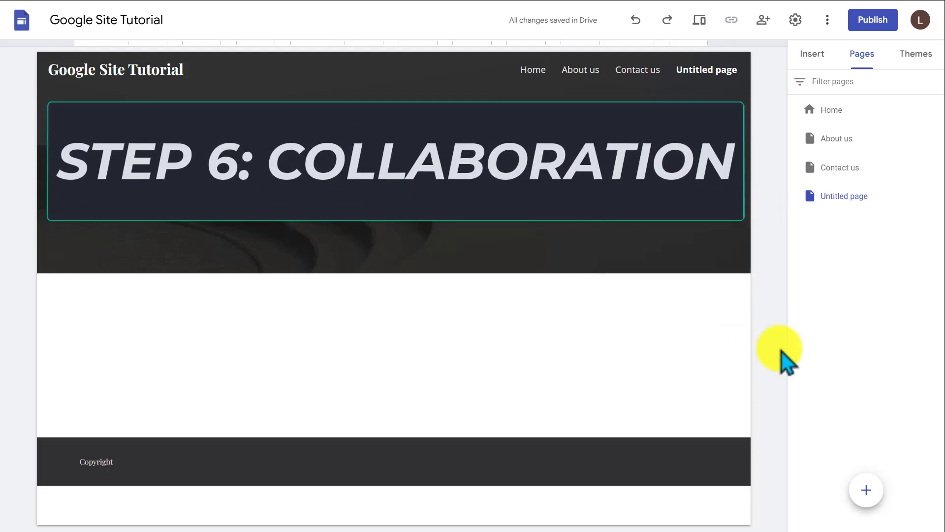
Step: Open the Share dialog and look at the Add people field
click(766, 27)
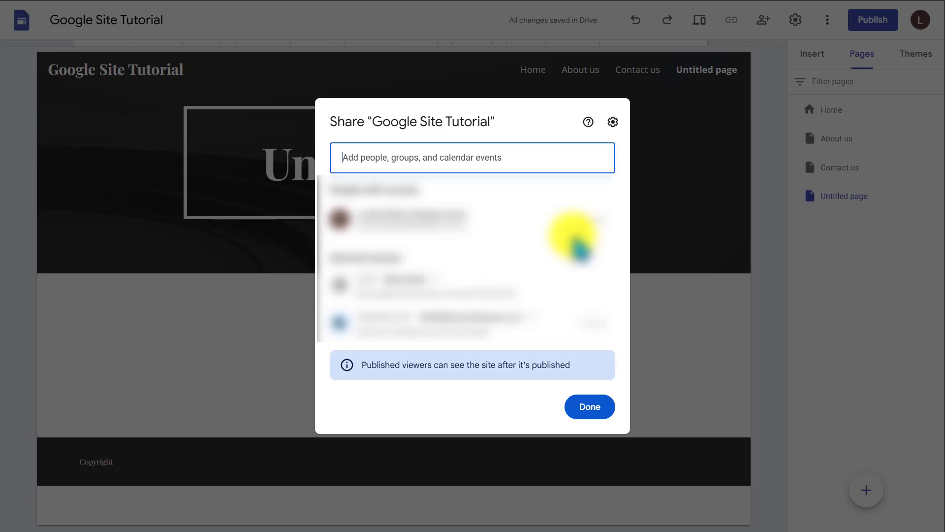
click(541, 160)
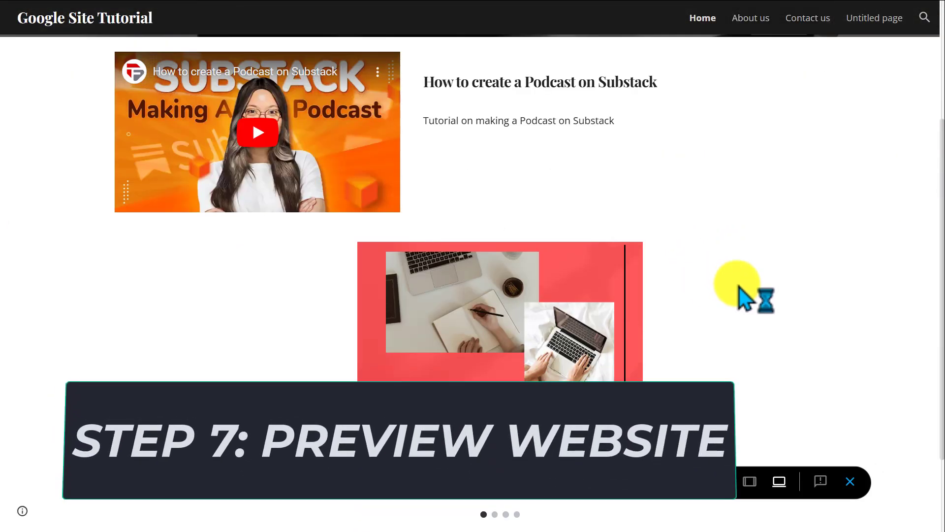
Step: Preview the Home page, advancing the carousel, at tablet and then phone widths
scroll(741, 290, up, 4)
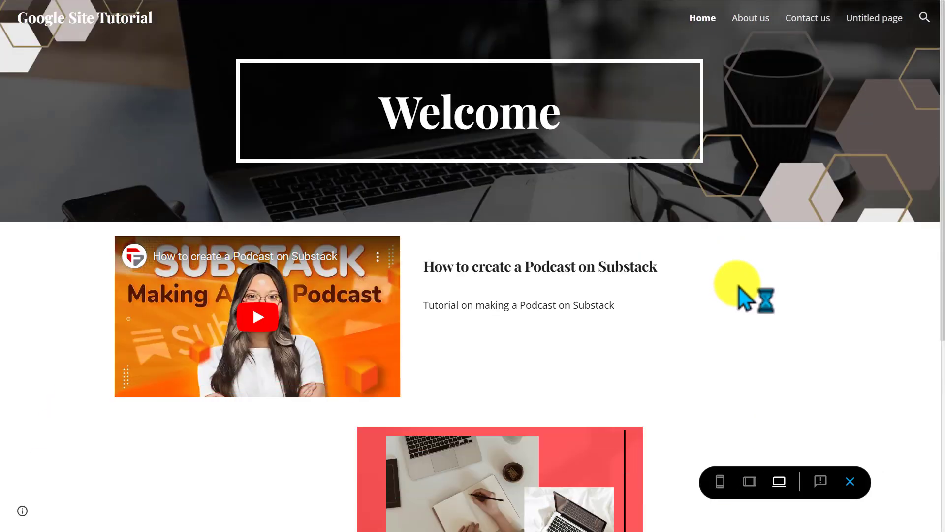
scroll(742, 295, down, 5)
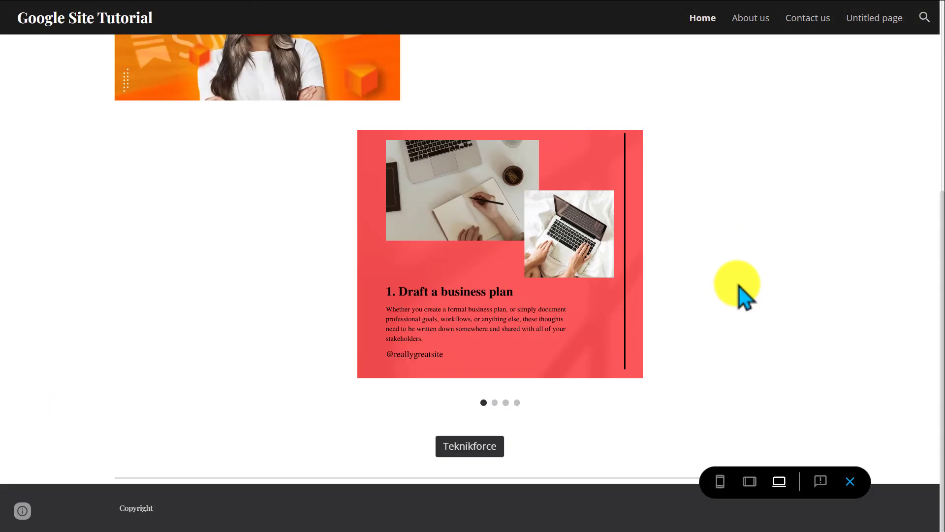
click(622, 253)
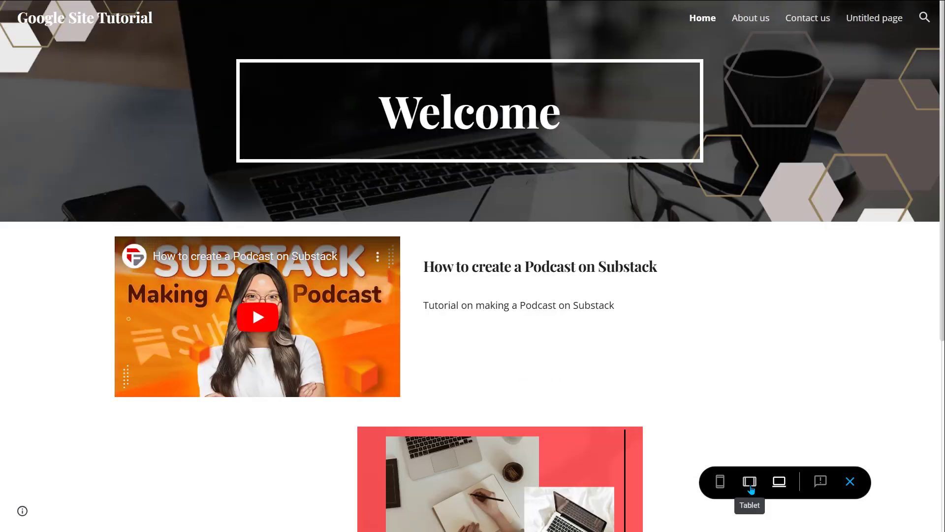
click(749, 485)
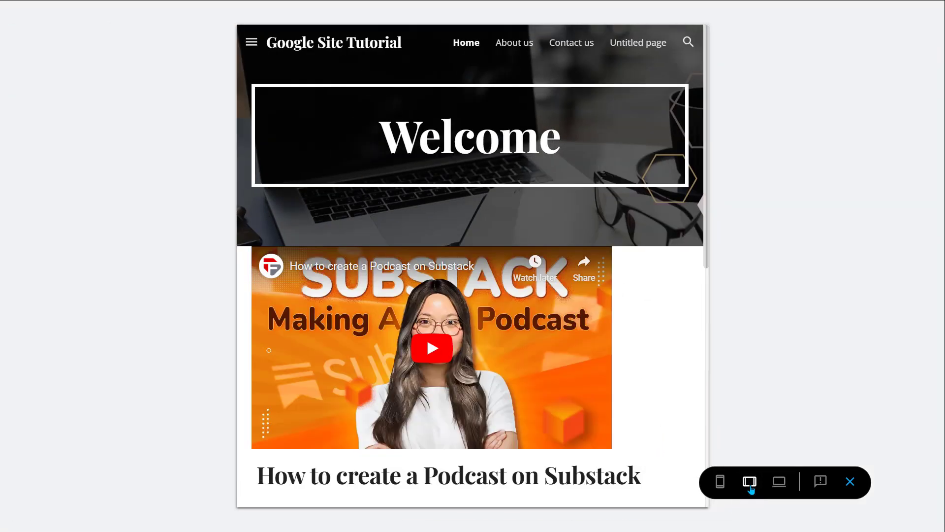
scroll(570, 419, down, 8)
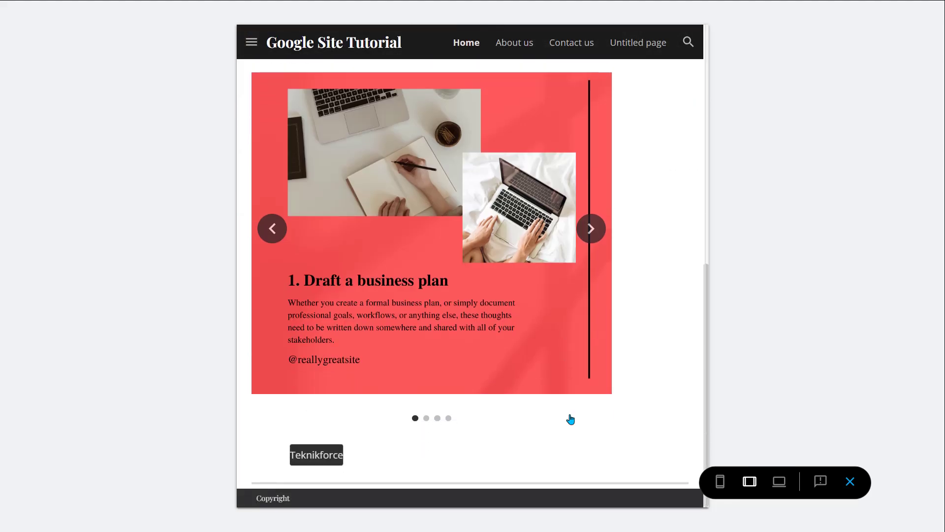
scroll(571, 418, up, 1)
scroll(570, 415, up, 10)
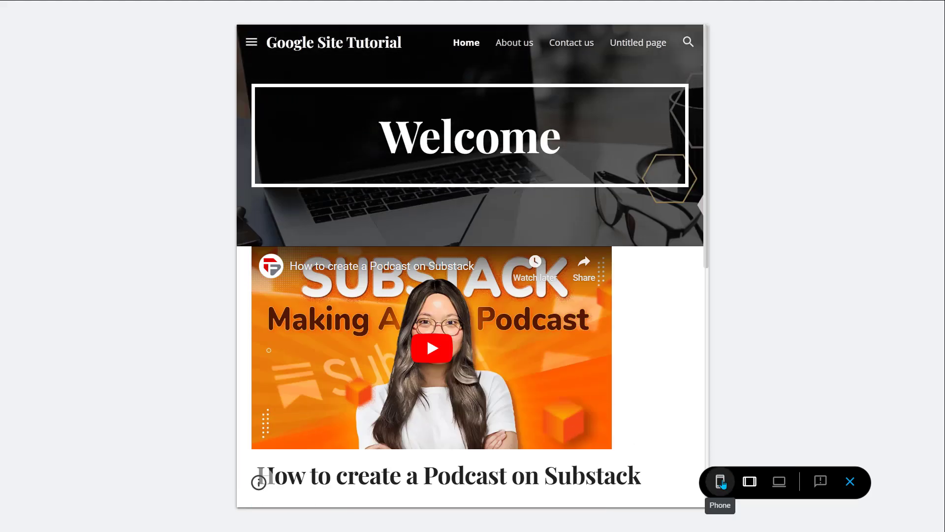
click(720, 483)
drag(582, 196, 579, 398)
scroll(564, 362, up, 5)
Step: Leave preview and publish the site at the web address 'tutorial-teknikforce'
key(Escape)
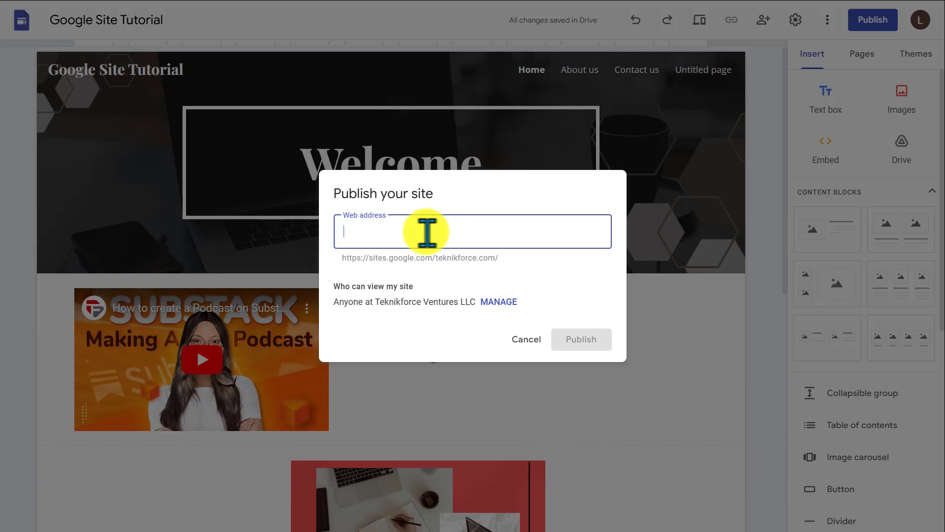
click(371, 258)
click(396, 232)
text(tutorial)
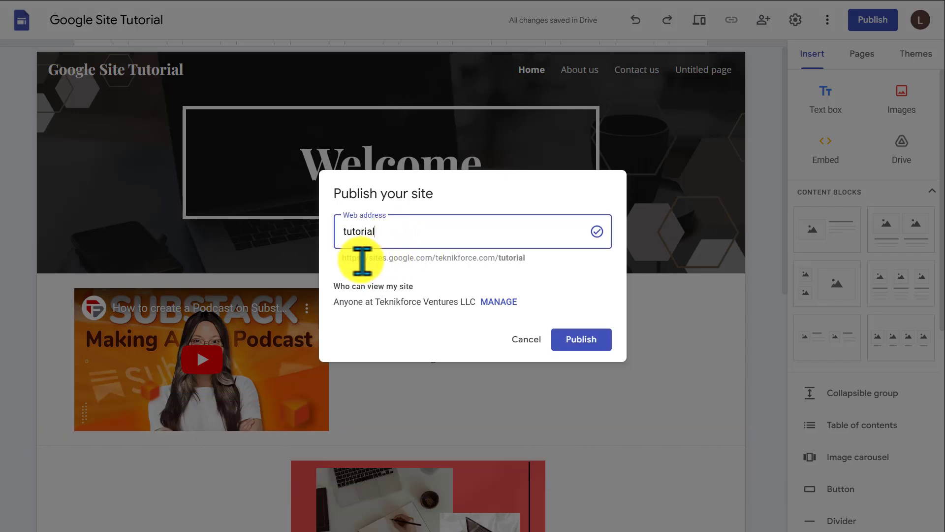
drag(374, 258, 532, 260)
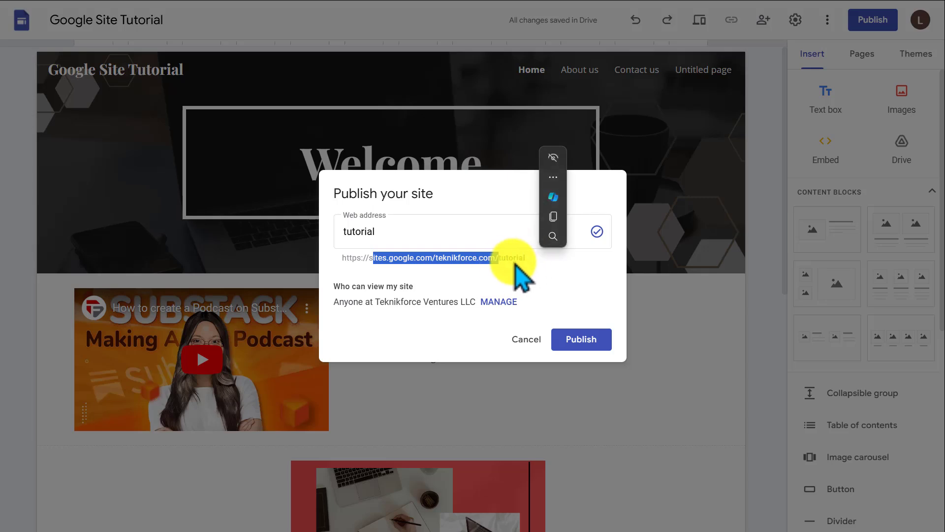
click(475, 270)
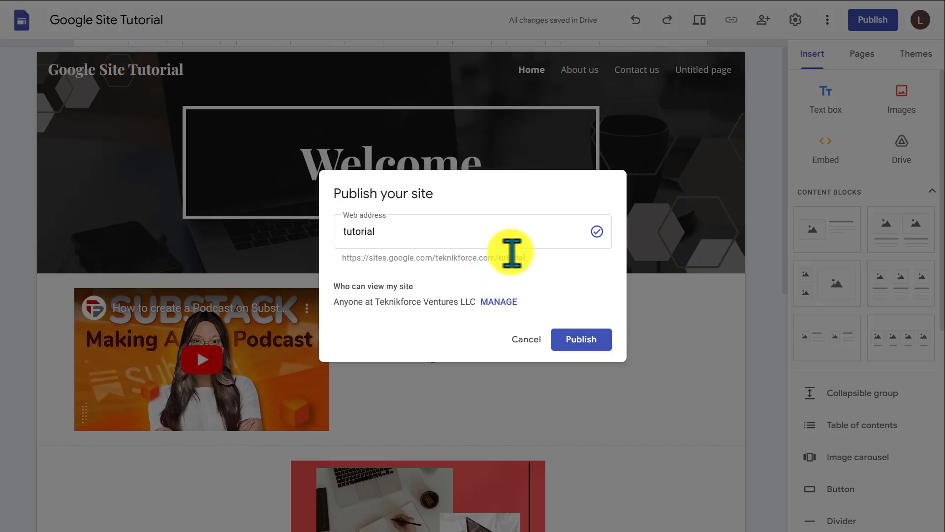
click(376, 231)
text(-teknikforce)
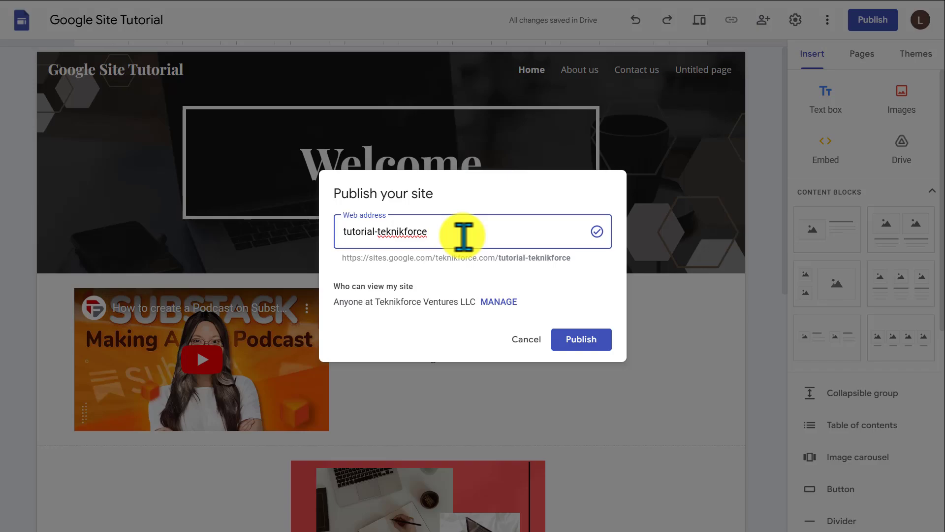
click(584, 339)
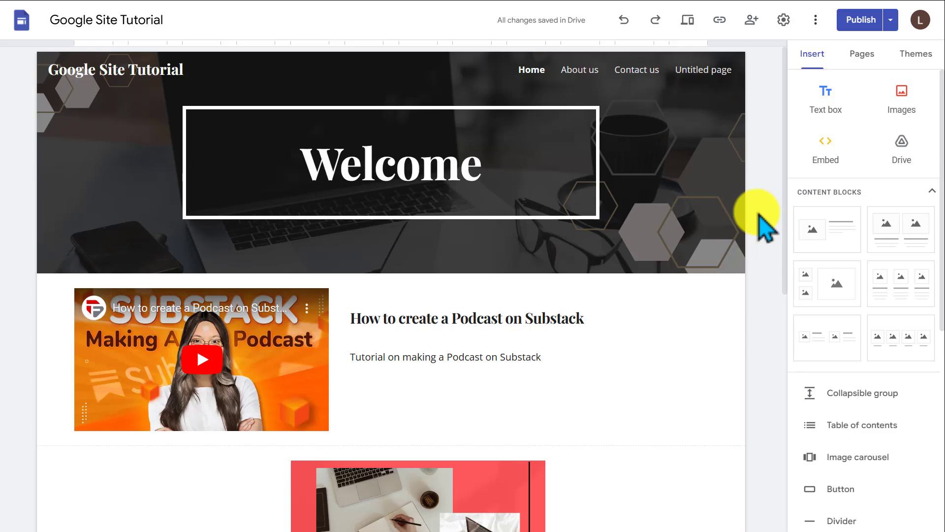
Step: Copy the published site link and scroll through the live Home page
click(720, 19)
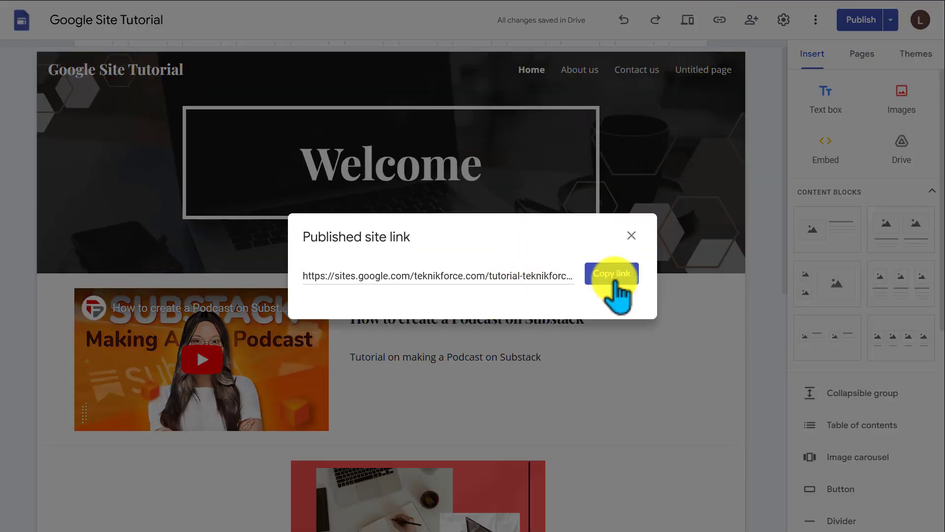
click(616, 283)
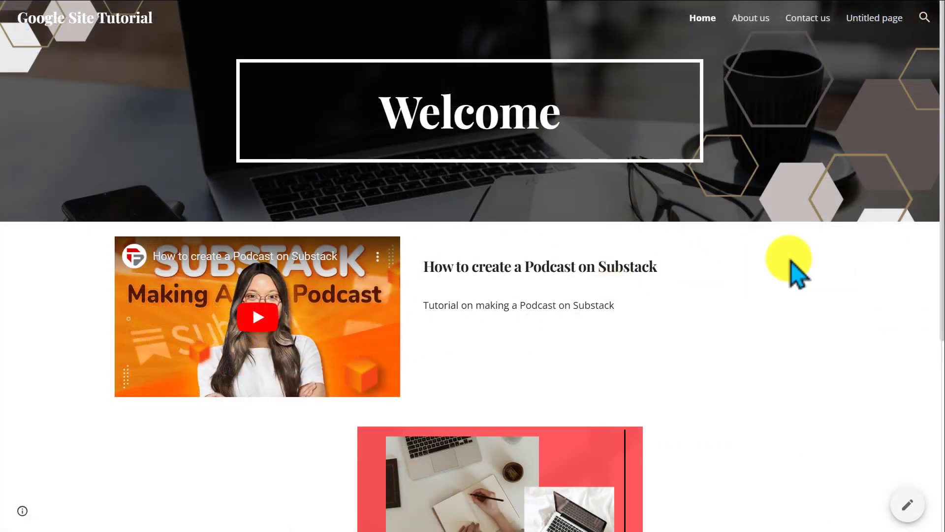
scroll(798, 268, down, 5)
scroll(807, 278, up, 1)
scroll(808, 278, down, 1)
scroll(797, 268, up, 5)
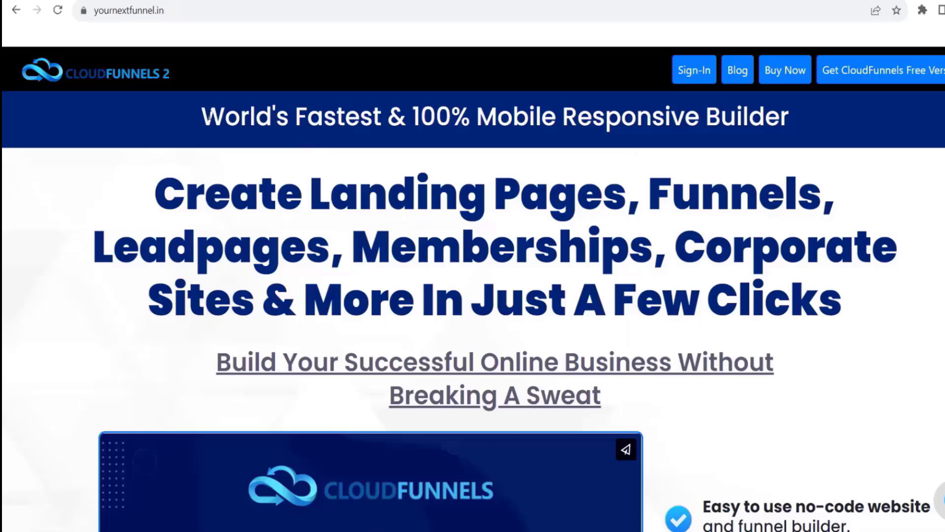
drag(208, 117, 796, 132)
drag(137, 204, 818, 199)
drag(98, 246, 870, 295)
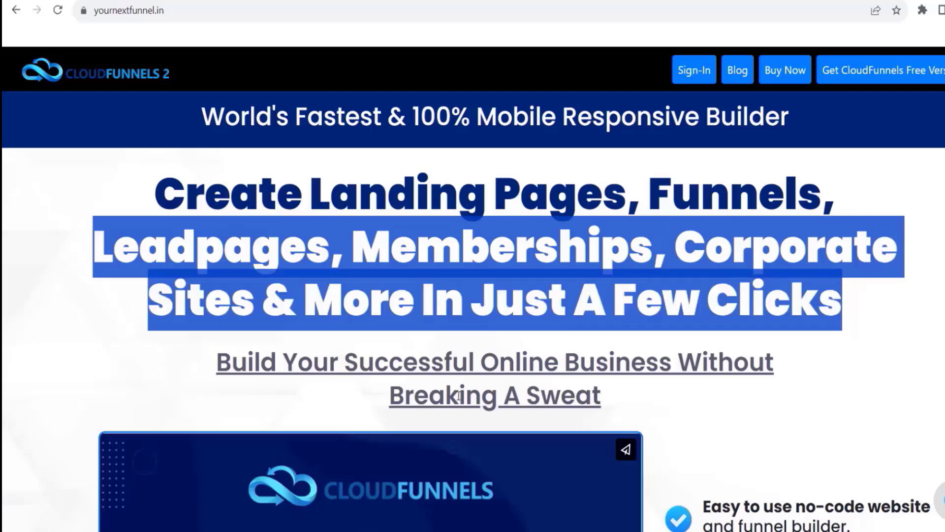
drag(208, 379, 753, 372)
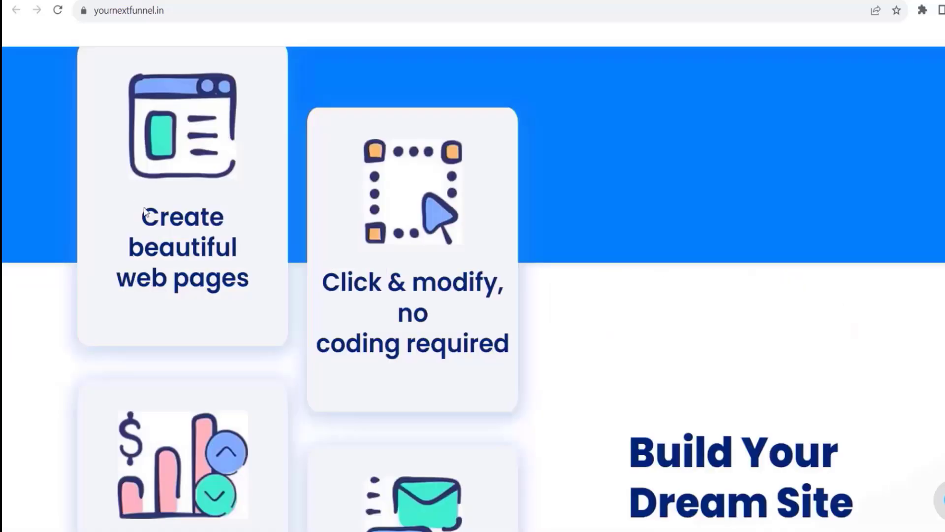
drag(142, 215, 244, 288)
drag(319, 285, 507, 347)
scroll(506, 354, down, 4)
scroll(506, 358, down, 1)
drag(91, 282, 276, 393)
drag(337, 326, 492, 400)
scroll(492, 402, down, 6)
scroll(489, 400, down, 2)
drag(103, 270, 276, 364)
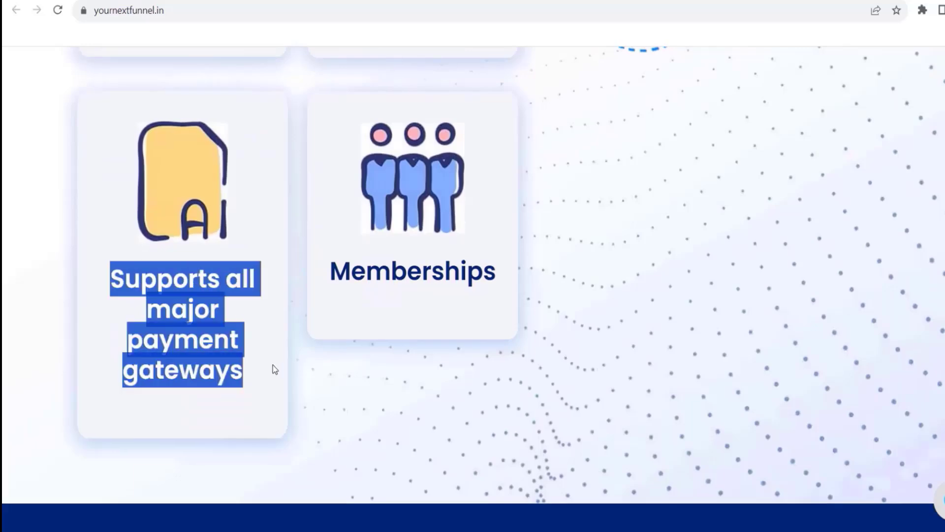
drag(336, 266, 573, 301)
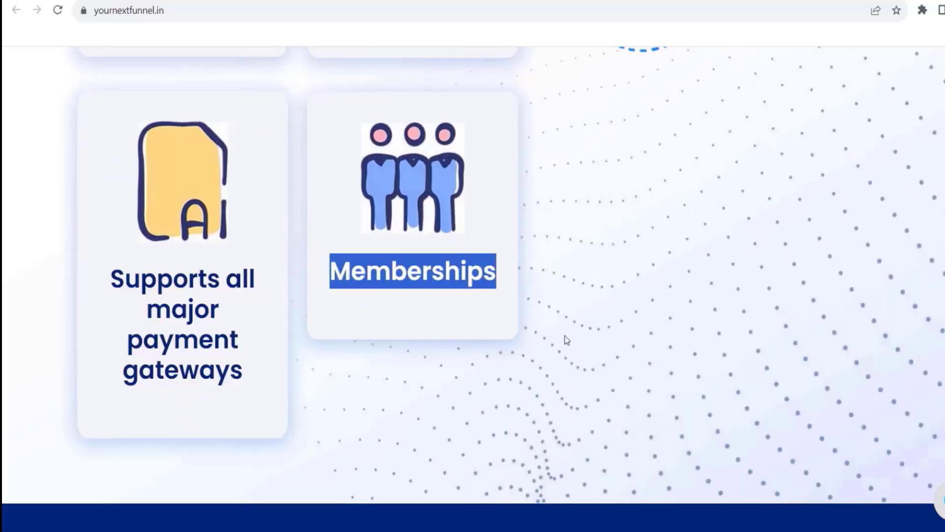
scroll(565, 339, down, 10)
drag(153, 345, 252, 374)
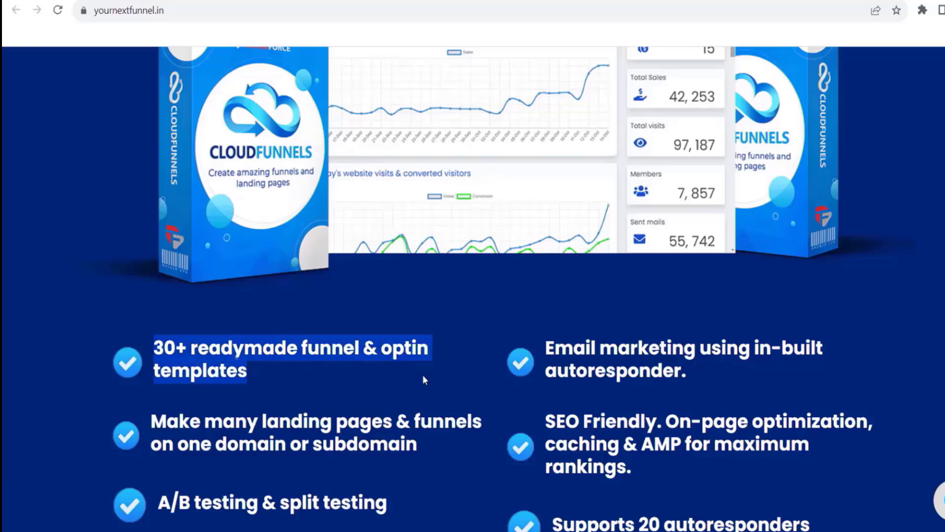
drag(558, 348, 721, 368)
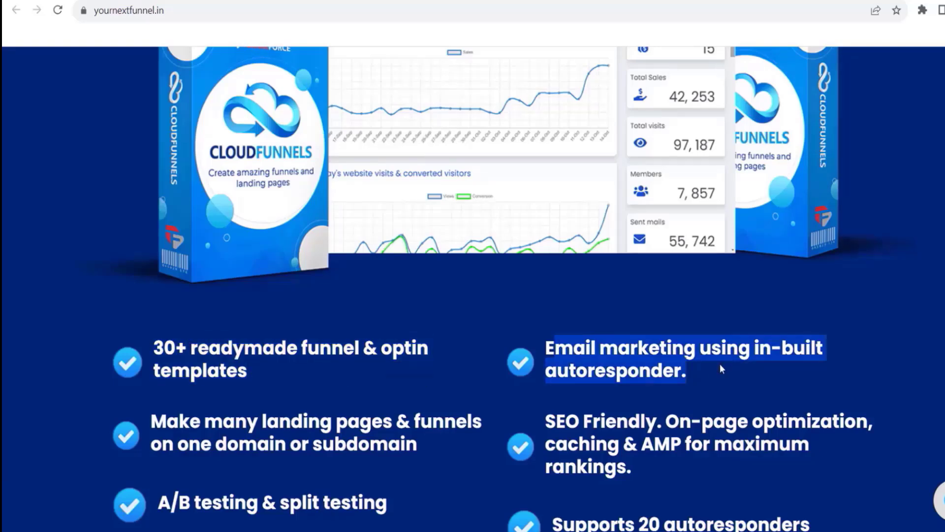
scroll(719, 363, down, 8)
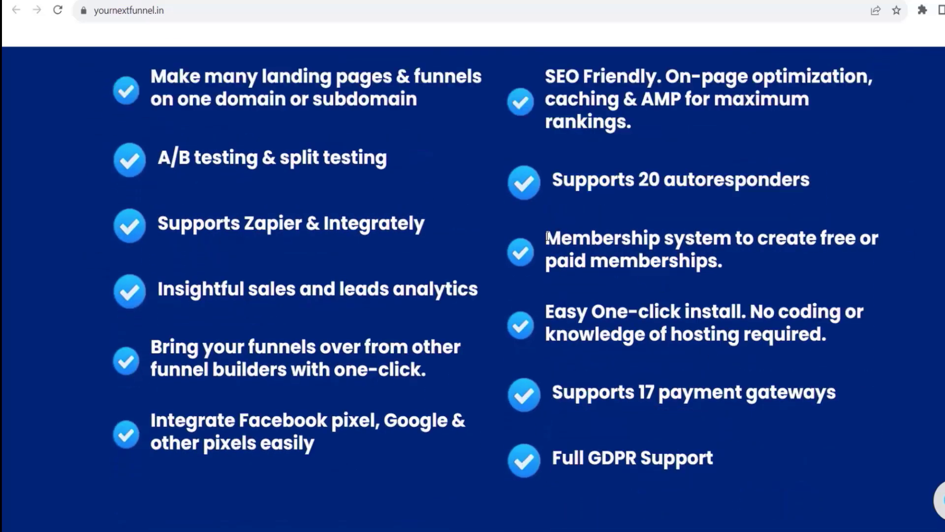
drag(547, 236, 734, 277)
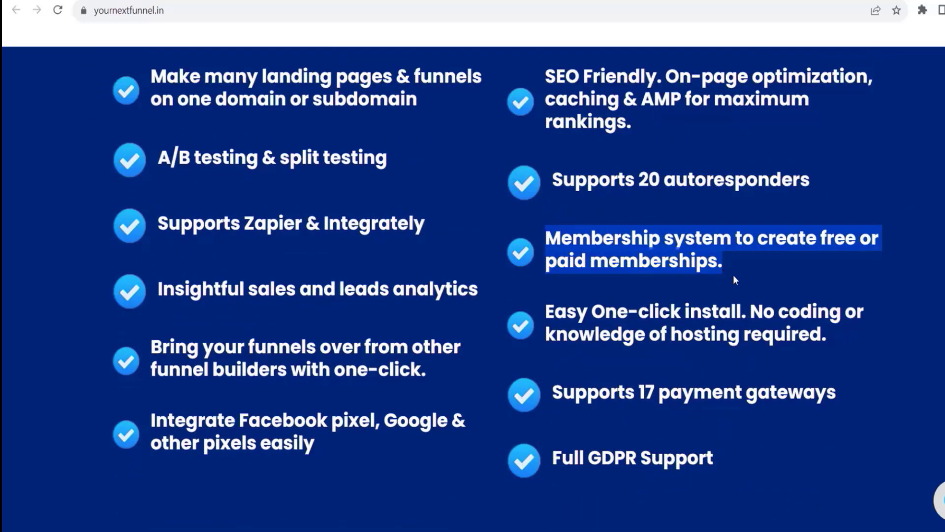
drag(554, 312, 832, 333)
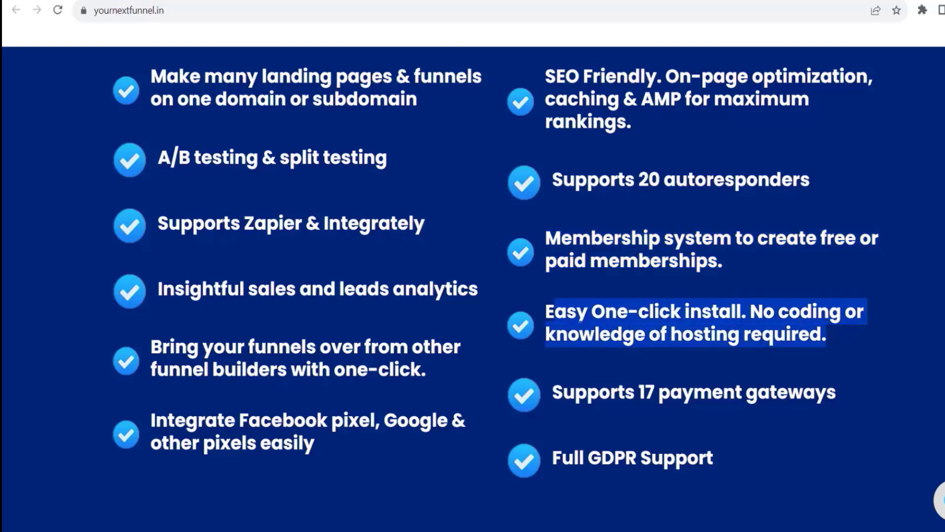
scroll(755, 339, up, 10)
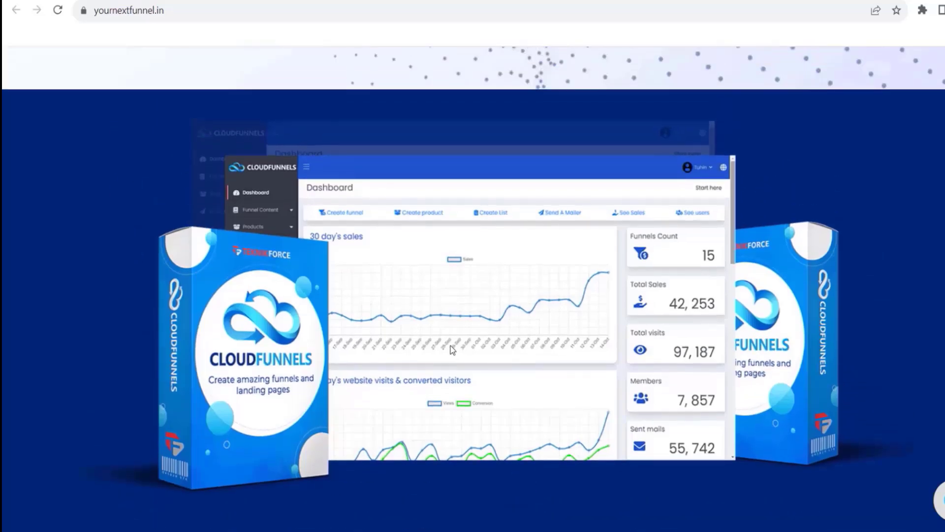